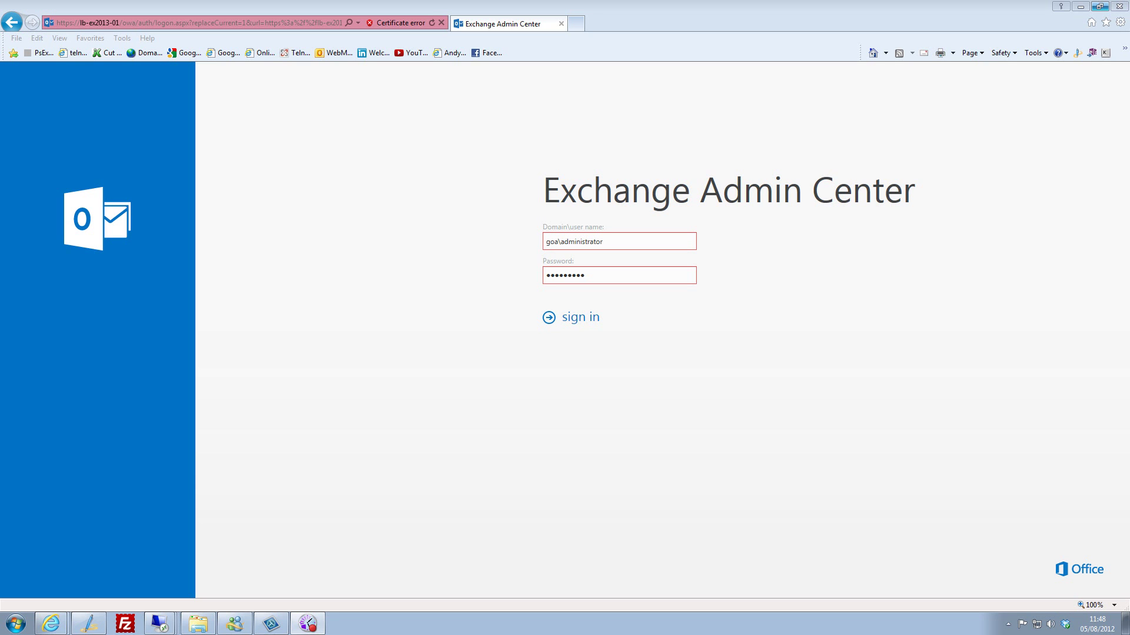
Sign in to the Exchange Admin Center with the prefilled administrator credentials.
click(310, 283)
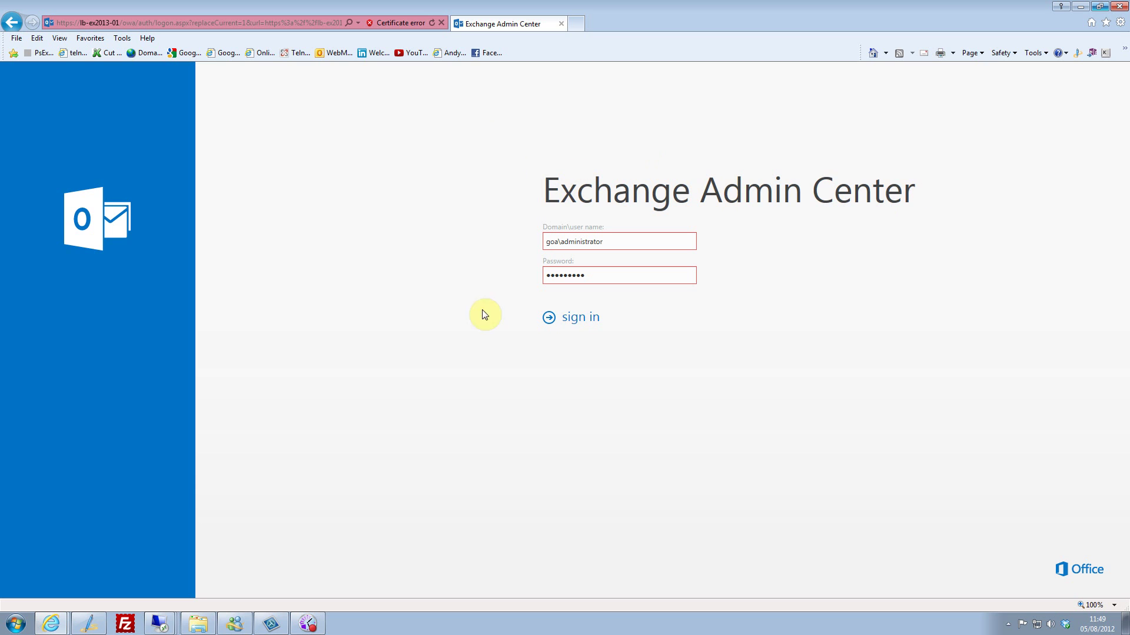
click(578, 318)
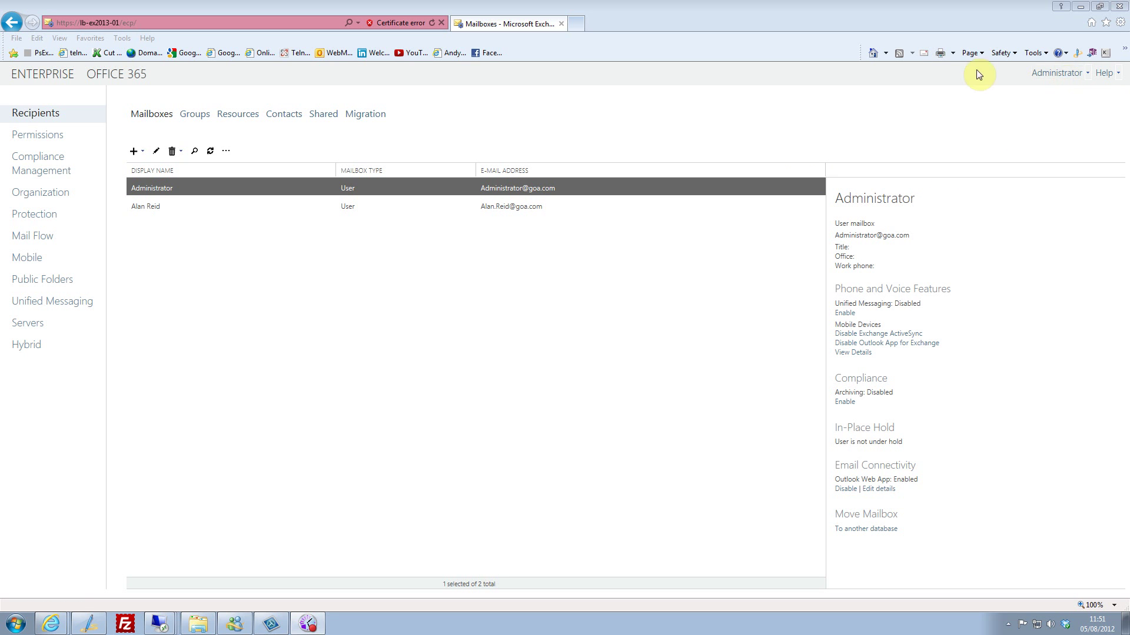
Review the account and help options, and view the details of both listed user mailboxes.
click(1088, 74)
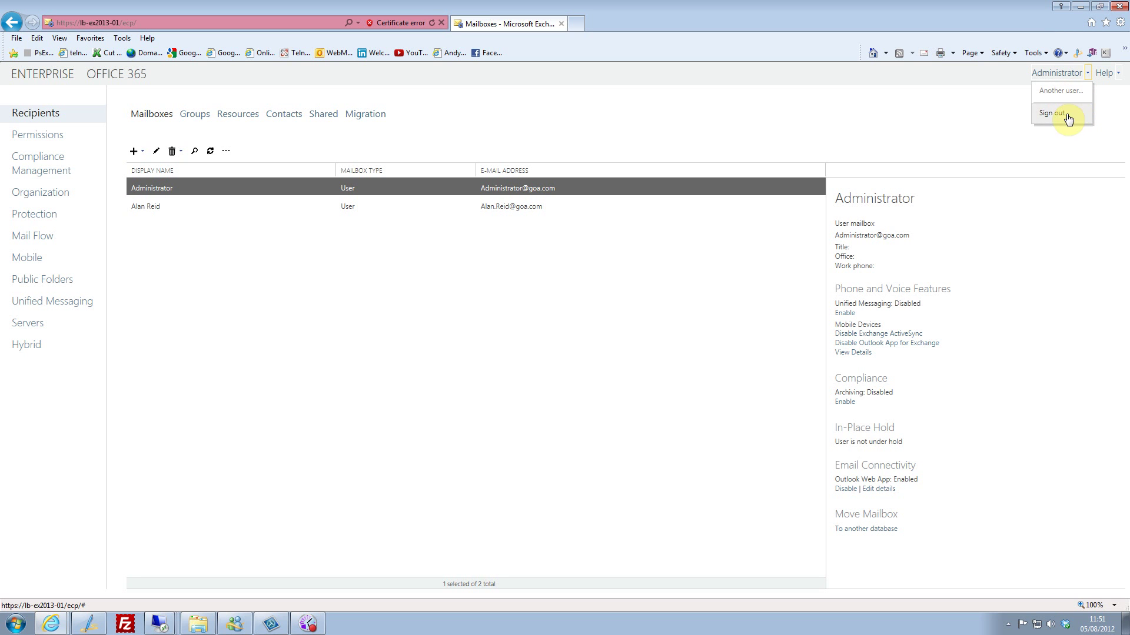
click(1117, 73)
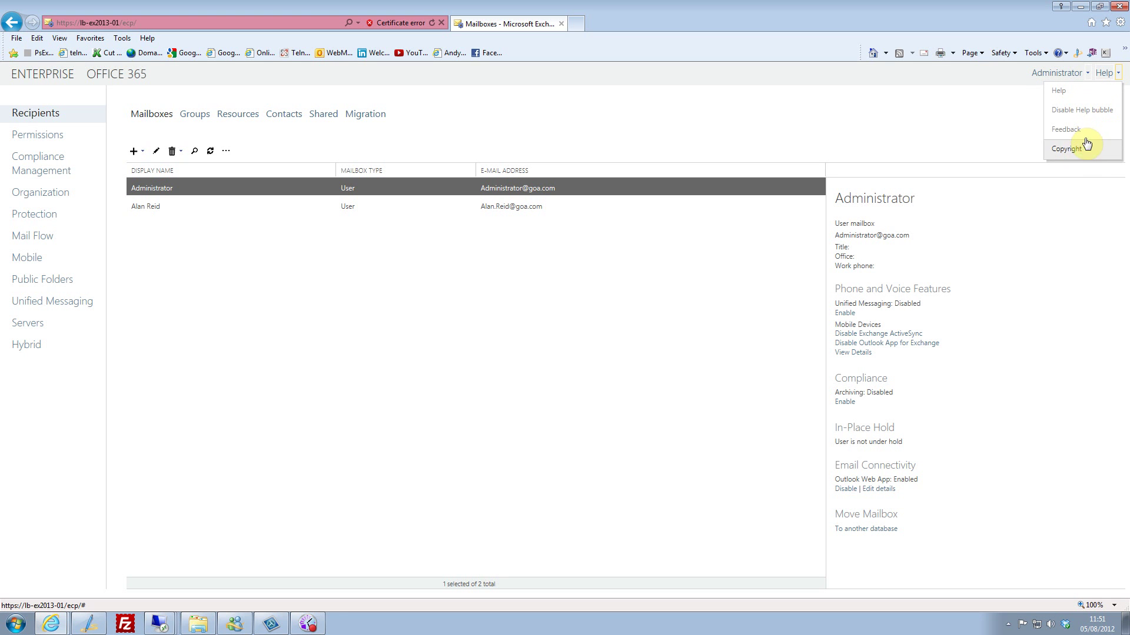
click(925, 132)
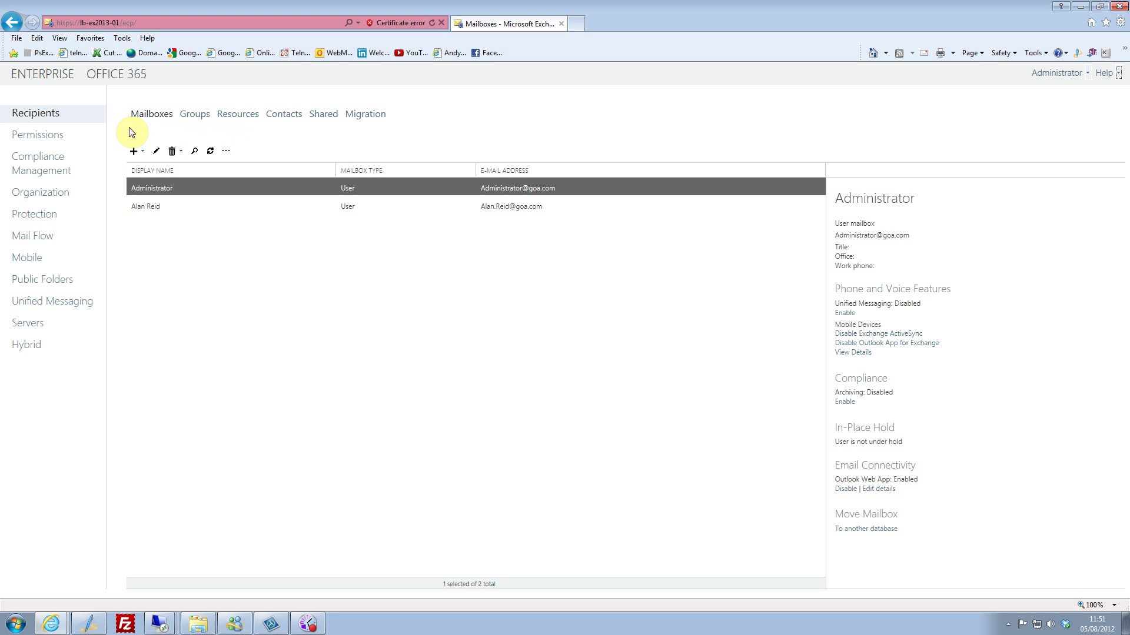
click(161, 205)
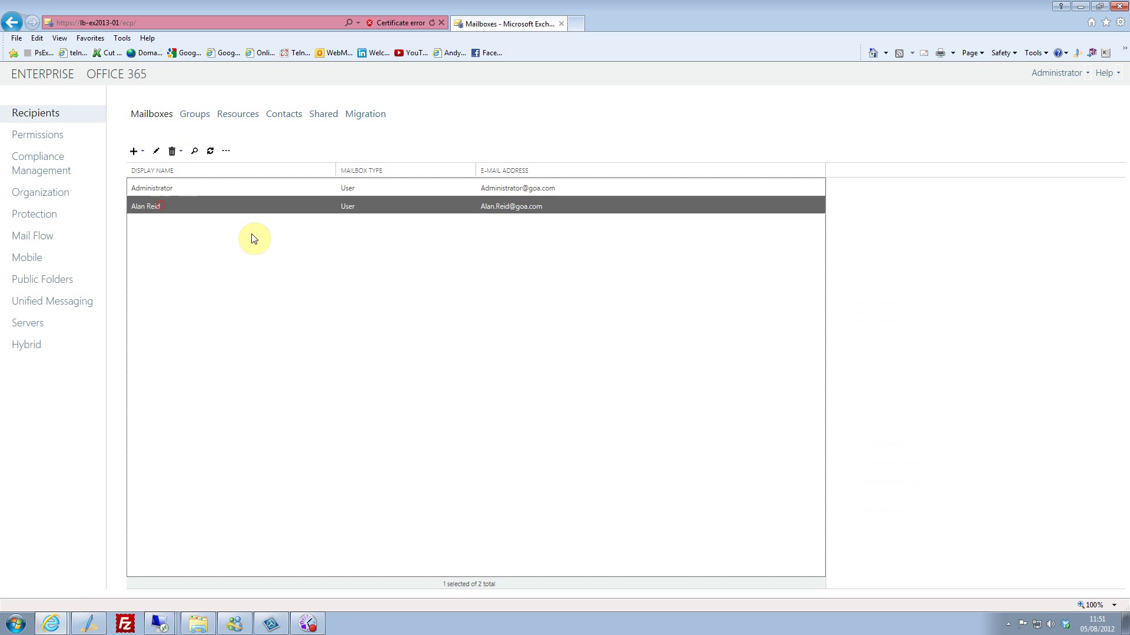
click(158, 189)
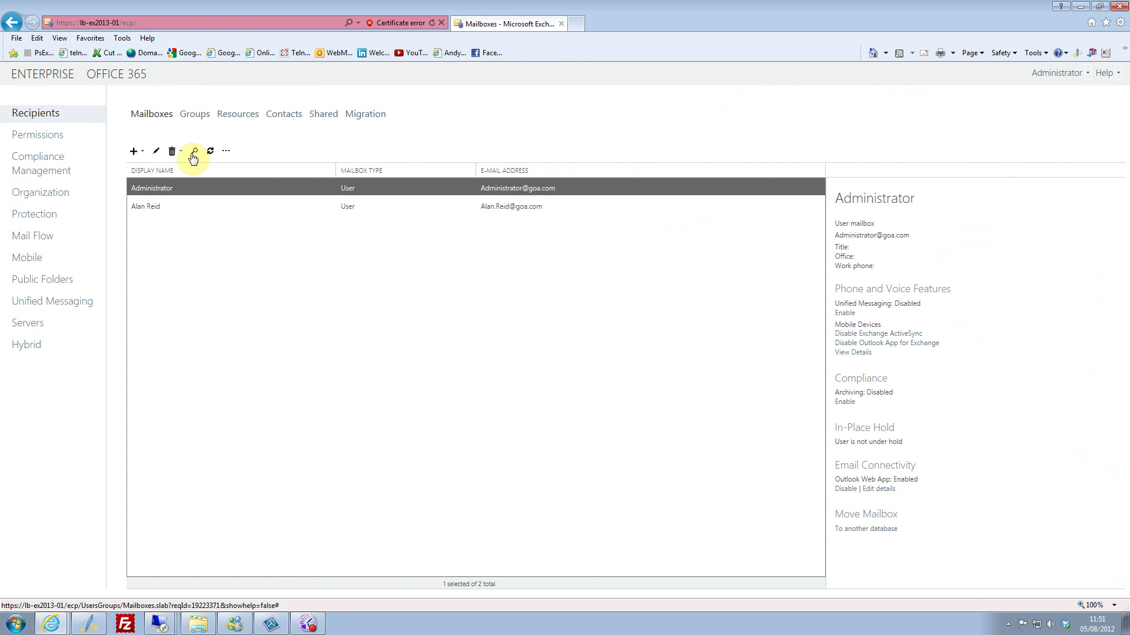
Look through the columns that can be added to or removed from the mailbox list, and leave without changes.
click(226, 152)
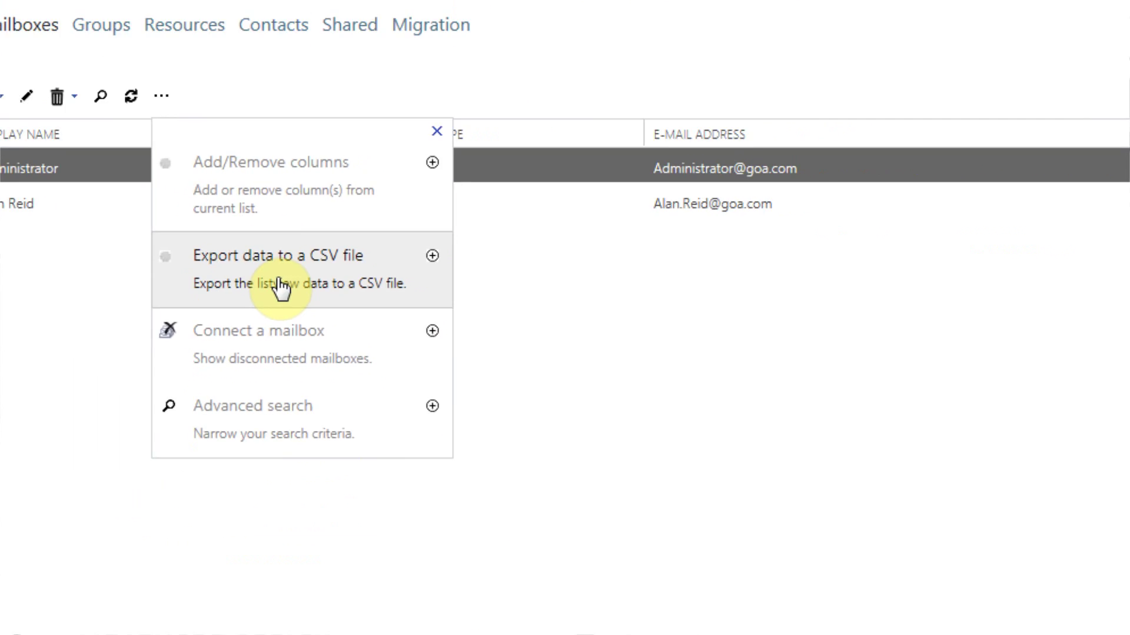
click(298, 184)
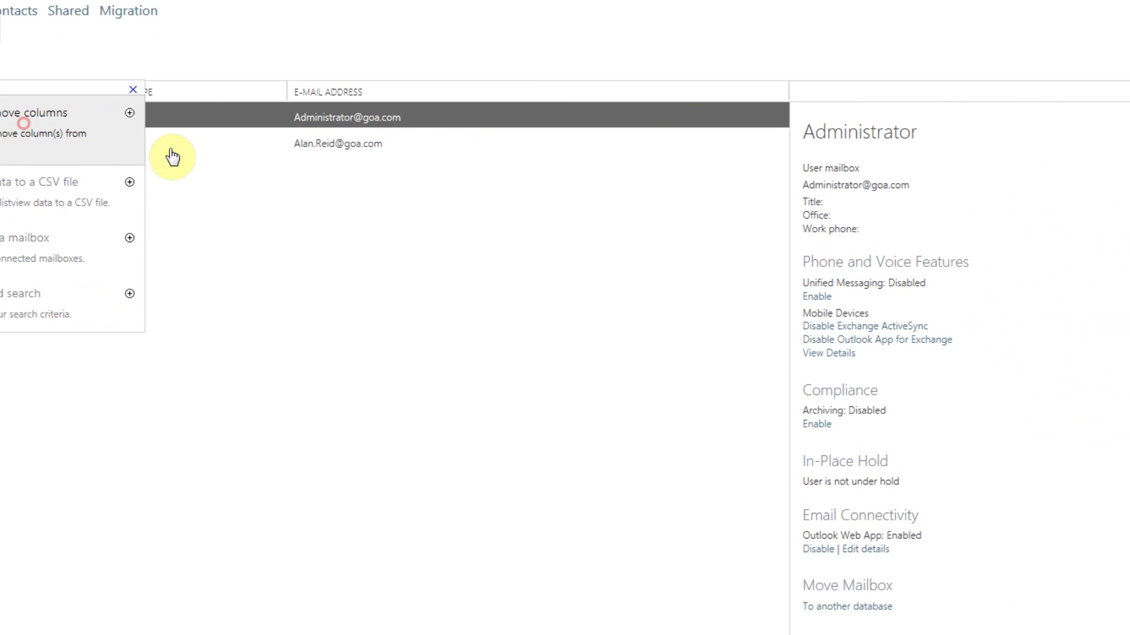
drag(449, 168, 435, 98)
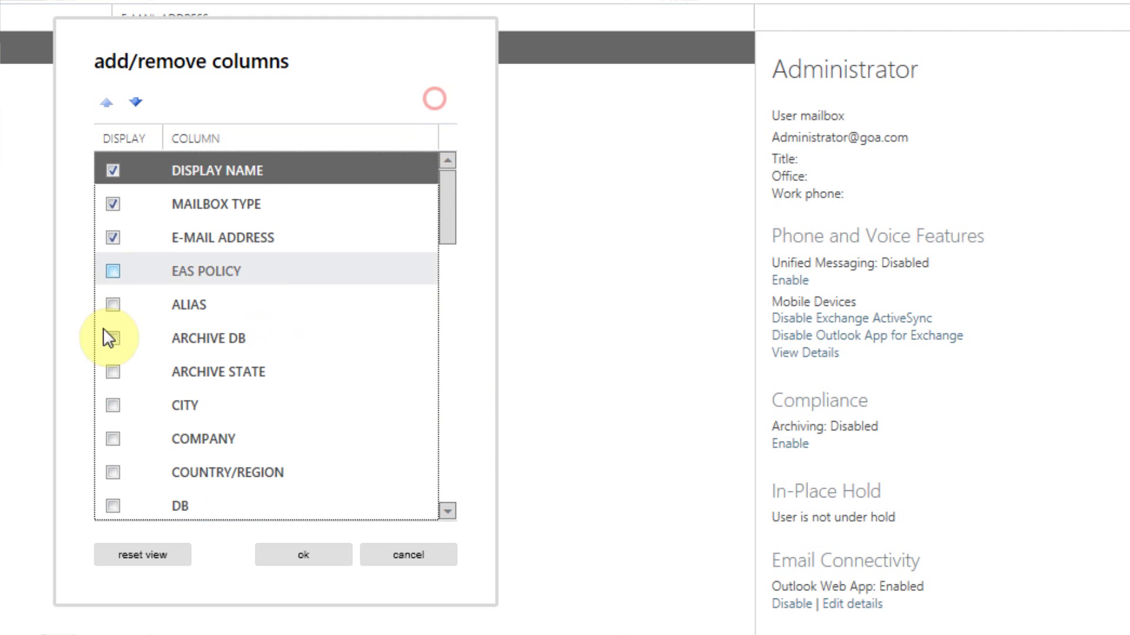
drag(449, 202, 449, 166)
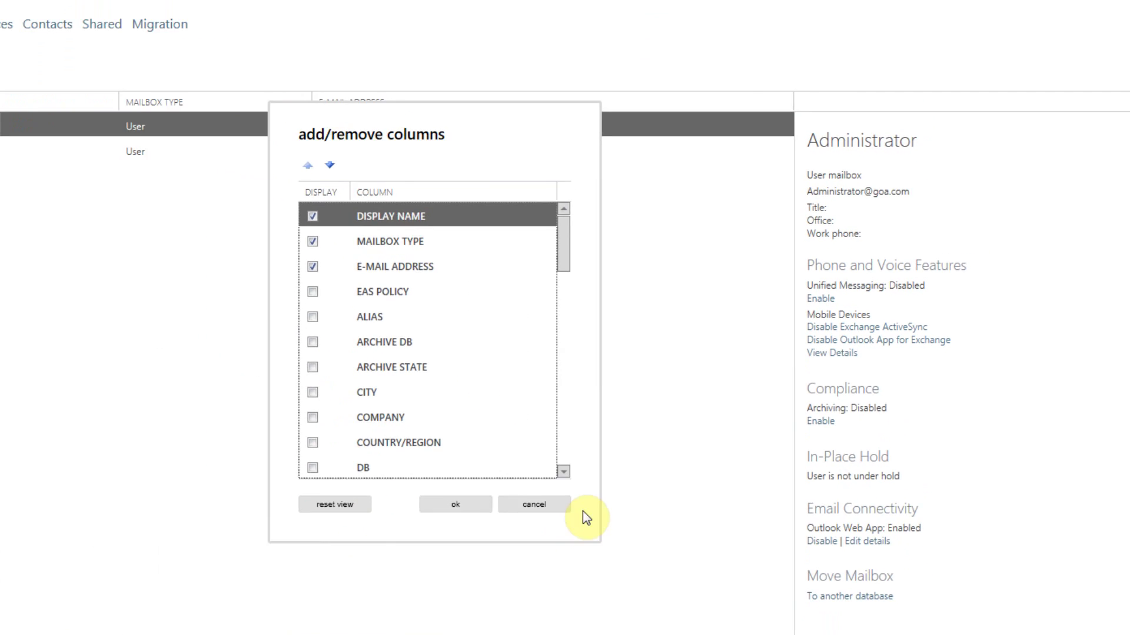
click(549, 504)
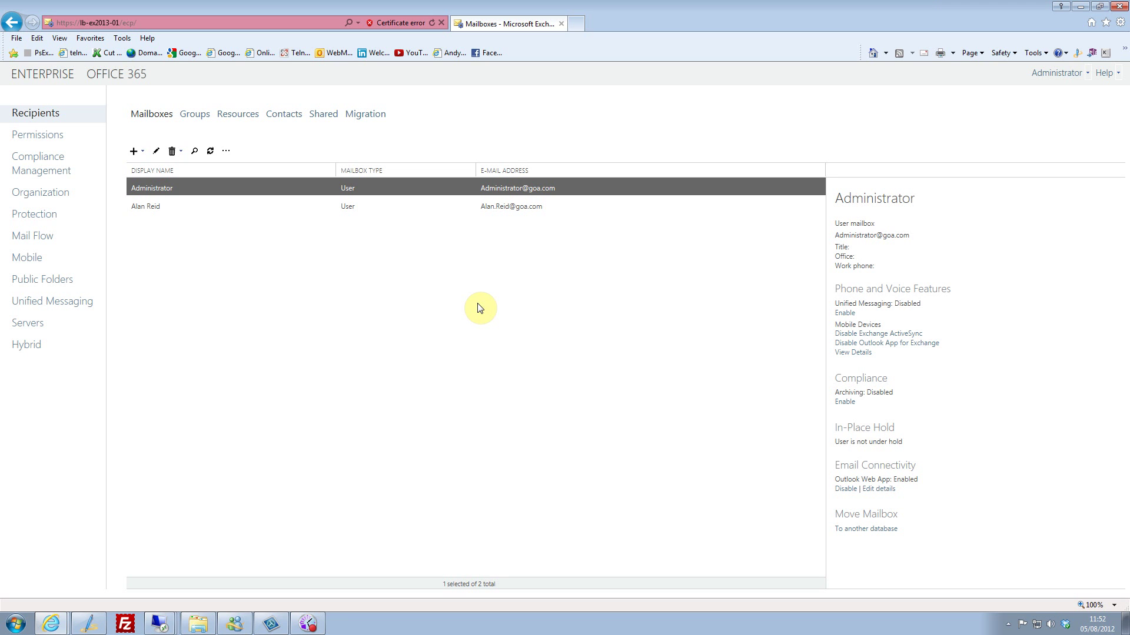
Add the DB column to the mailbox list.
click(225, 151)
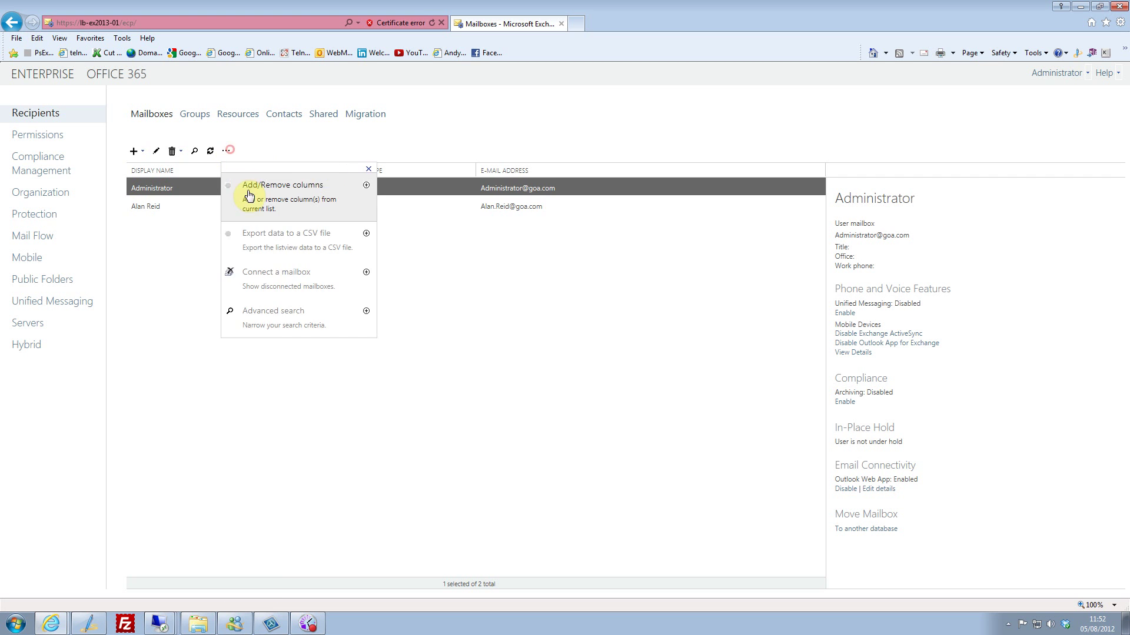
click(318, 184)
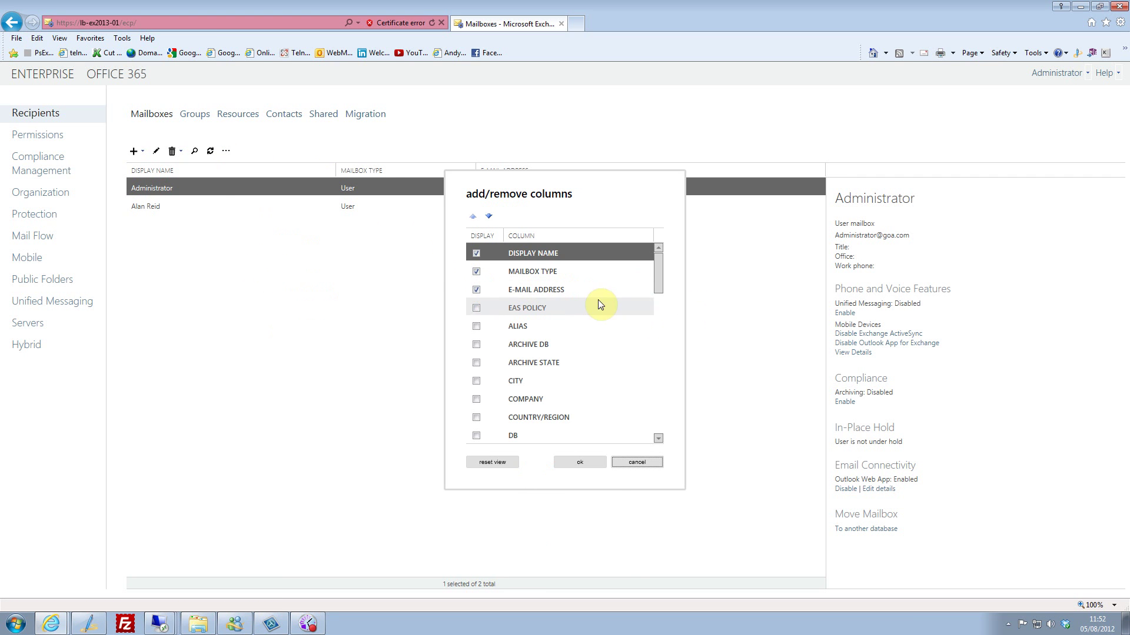
drag(658, 273, 662, 305)
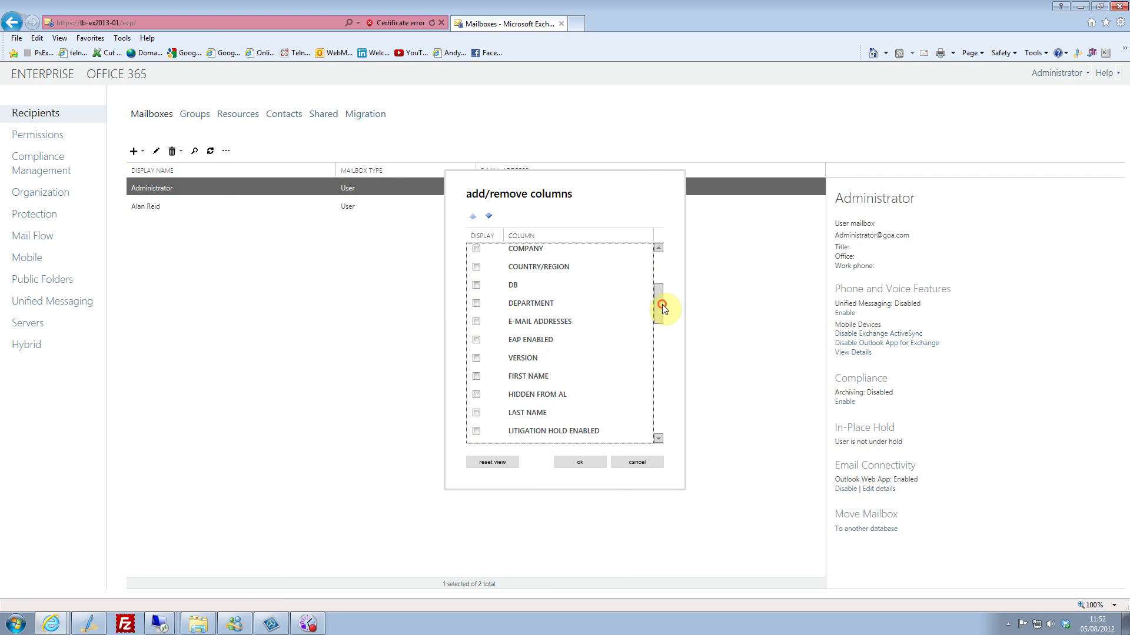
click(475, 286)
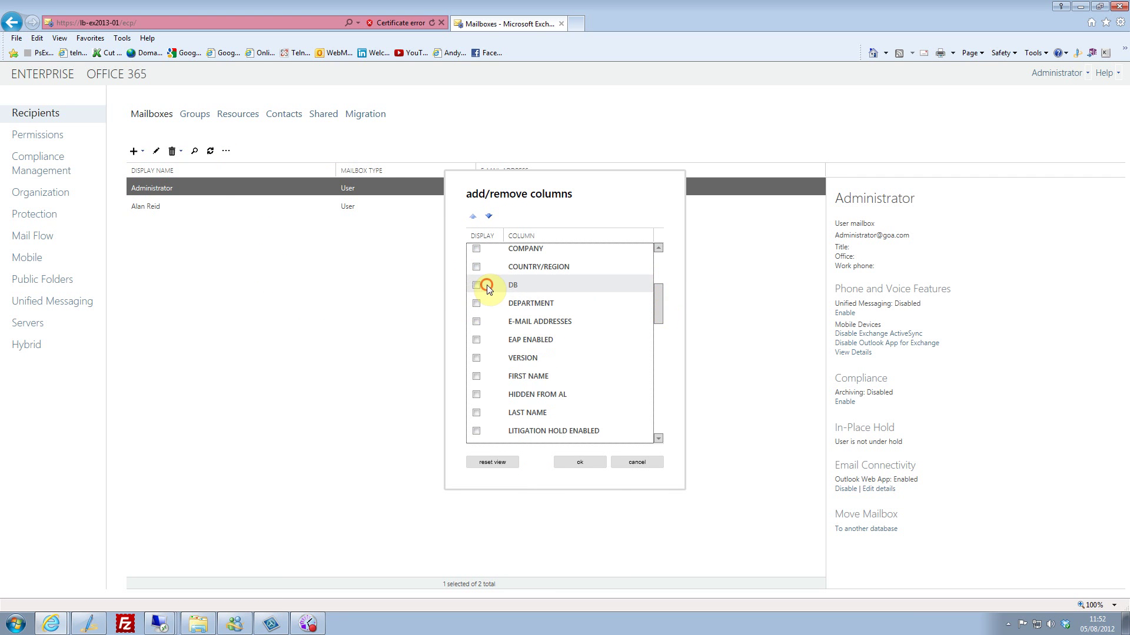
click(562, 465)
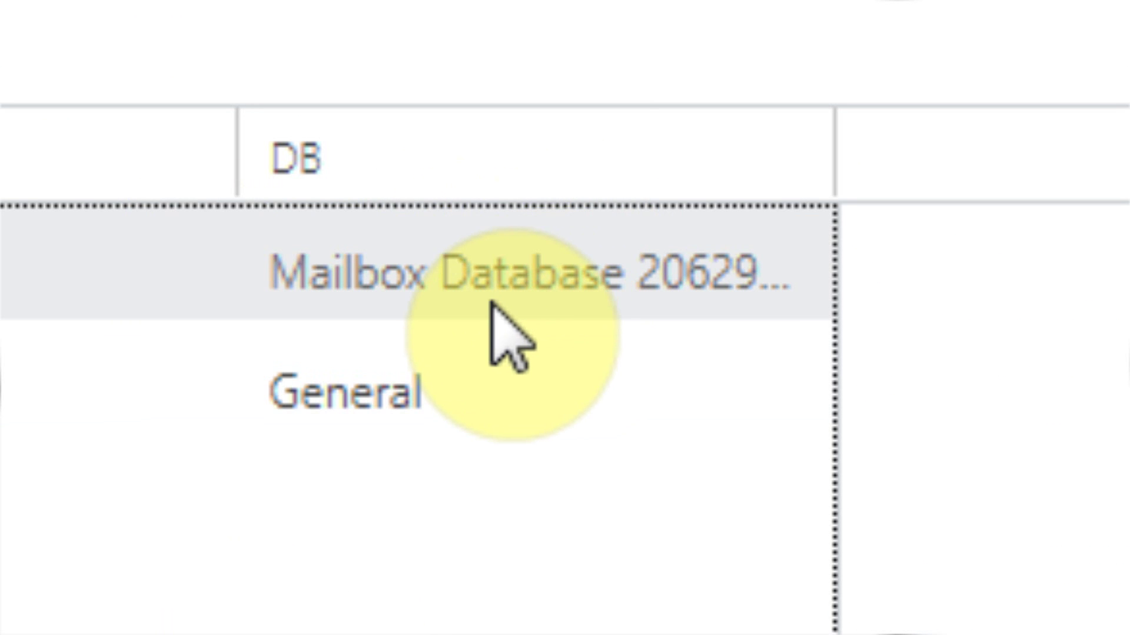
Widen the DB column in the mailbox list so the Administrator mailbox's full database name fits.
click(317, 408)
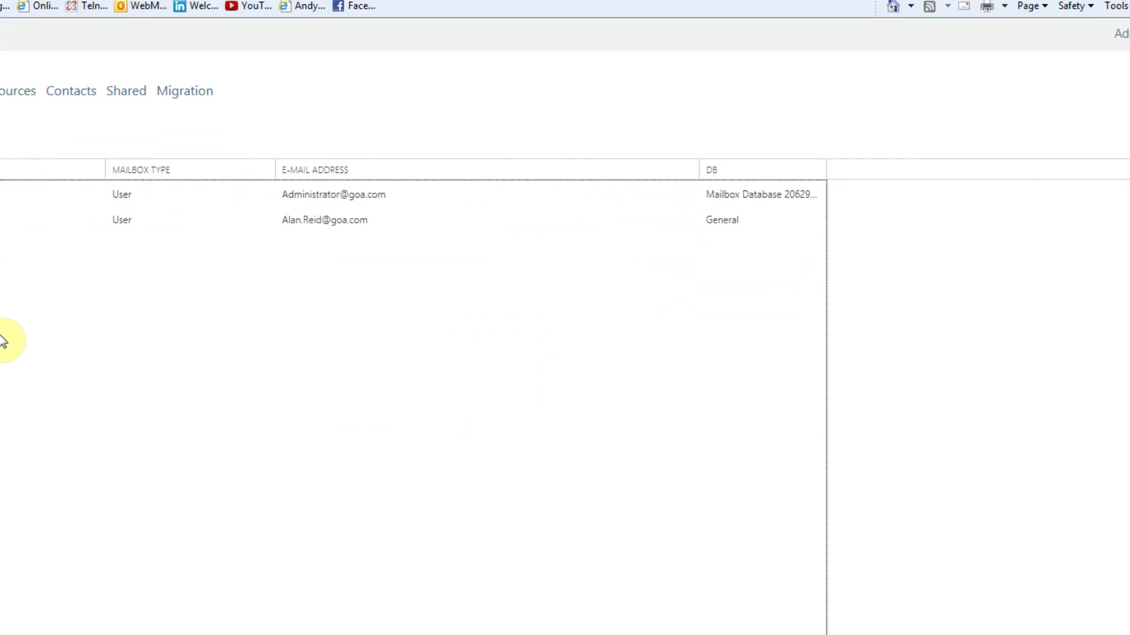
click(174, 331)
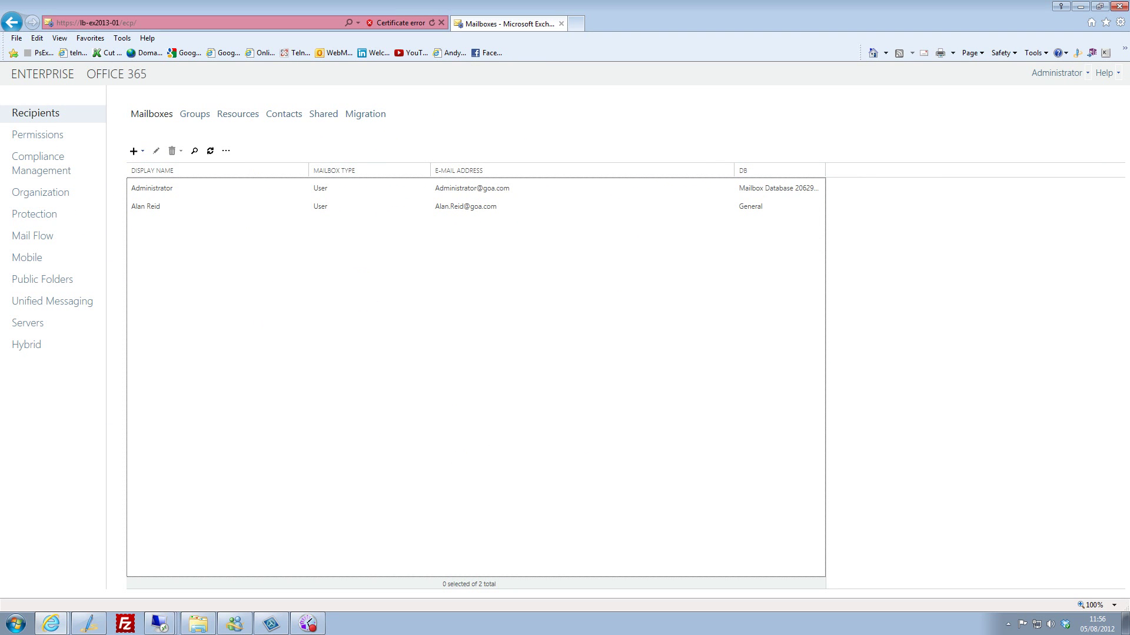
click(151, 188)
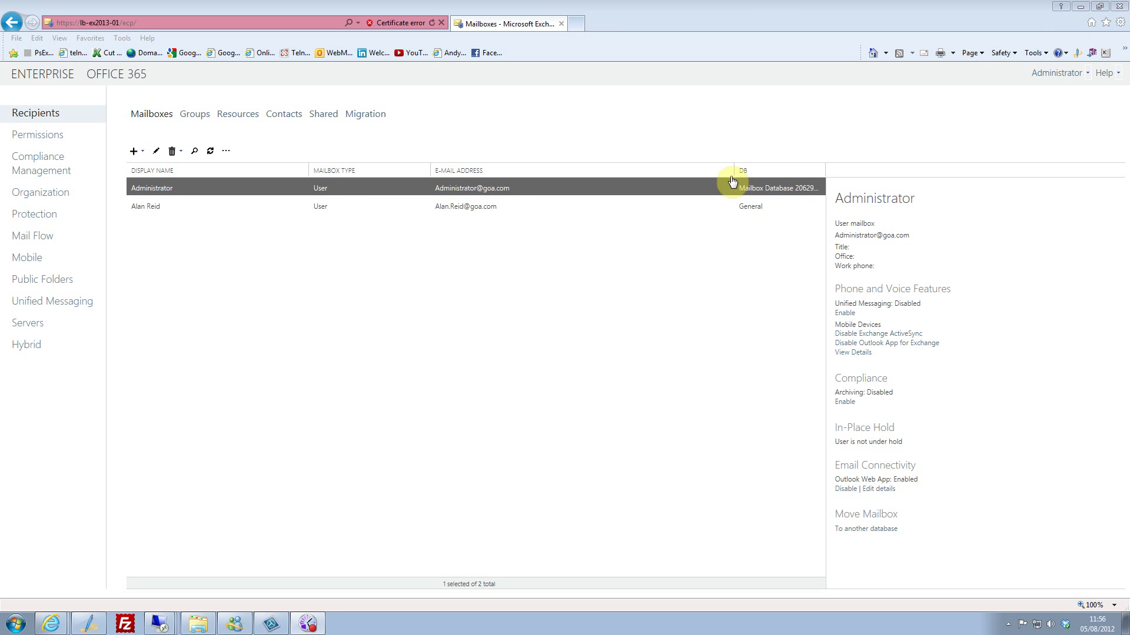
drag(735, 164, 571, 184)
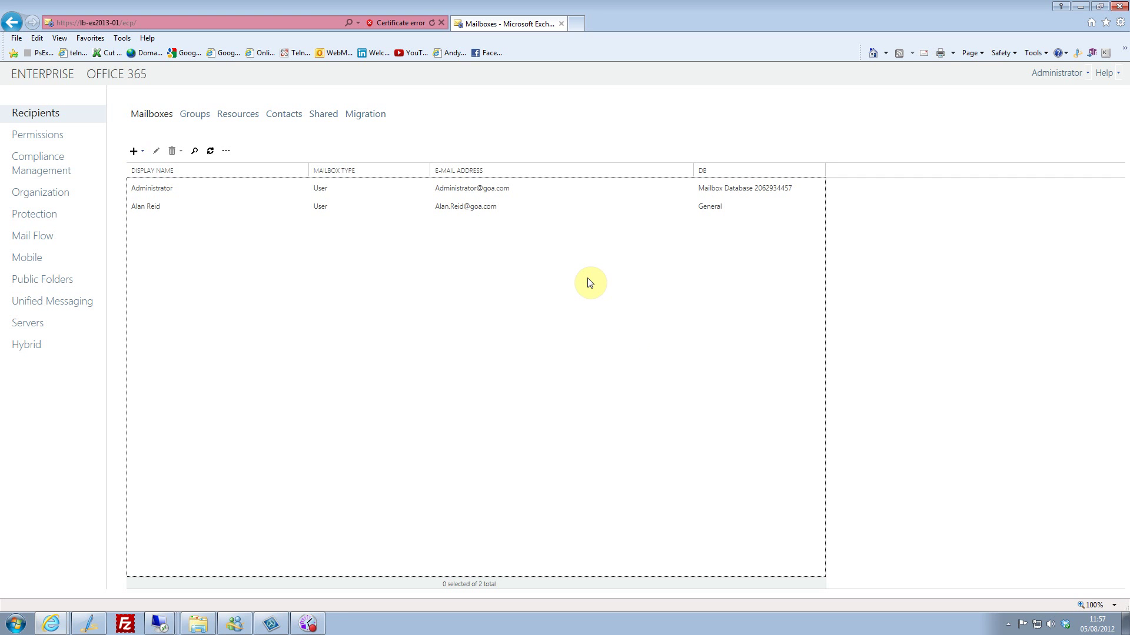
View both mailboxes' details, then open the second mailbox's properties, check its Mailbox Usage section and close it.
click(153, 188)
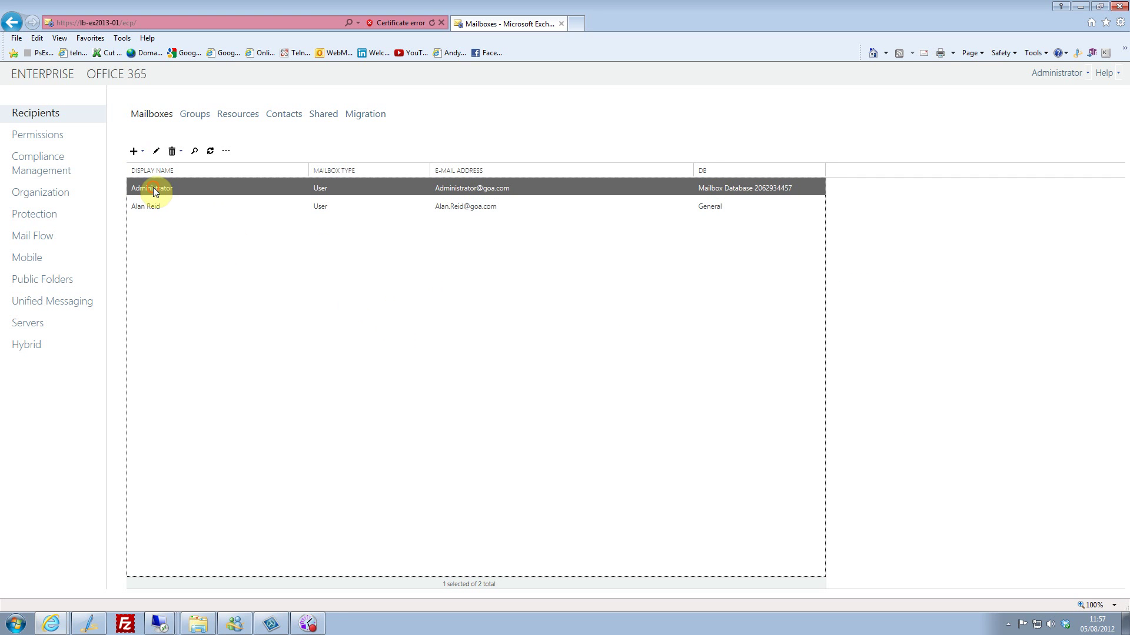
click(145, 204)
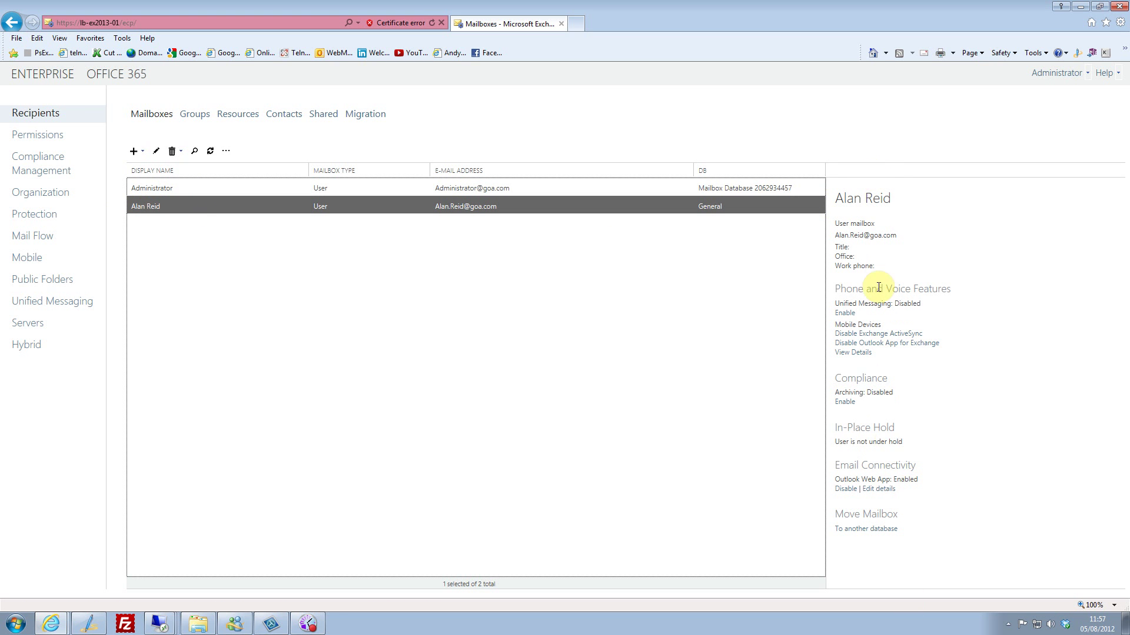
double_click(189, 209)
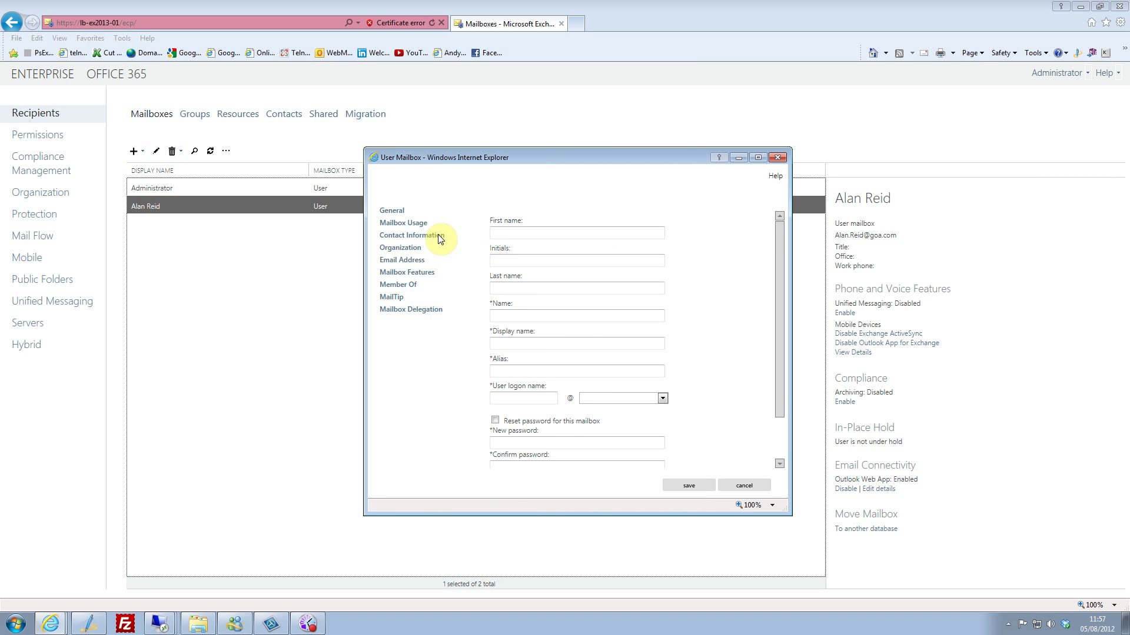
click(406, 226)
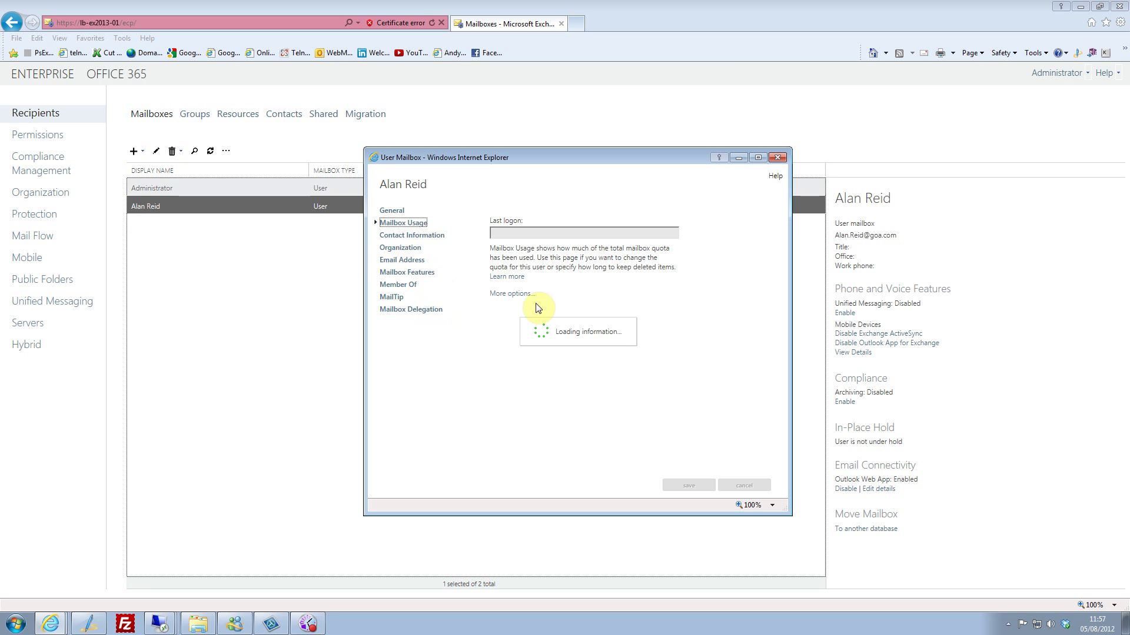
click(778, 157)
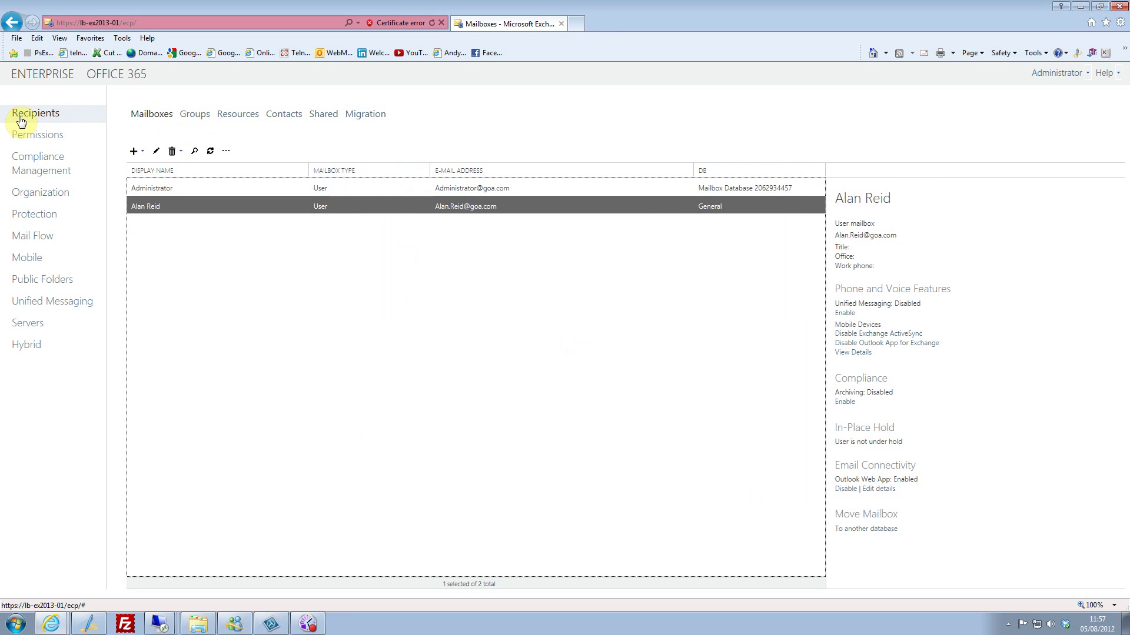
Look through the Groups, Resources and Contacts recipient lists, including the types of new resource mailboxes and contacts that can be created.
click(193, 115)
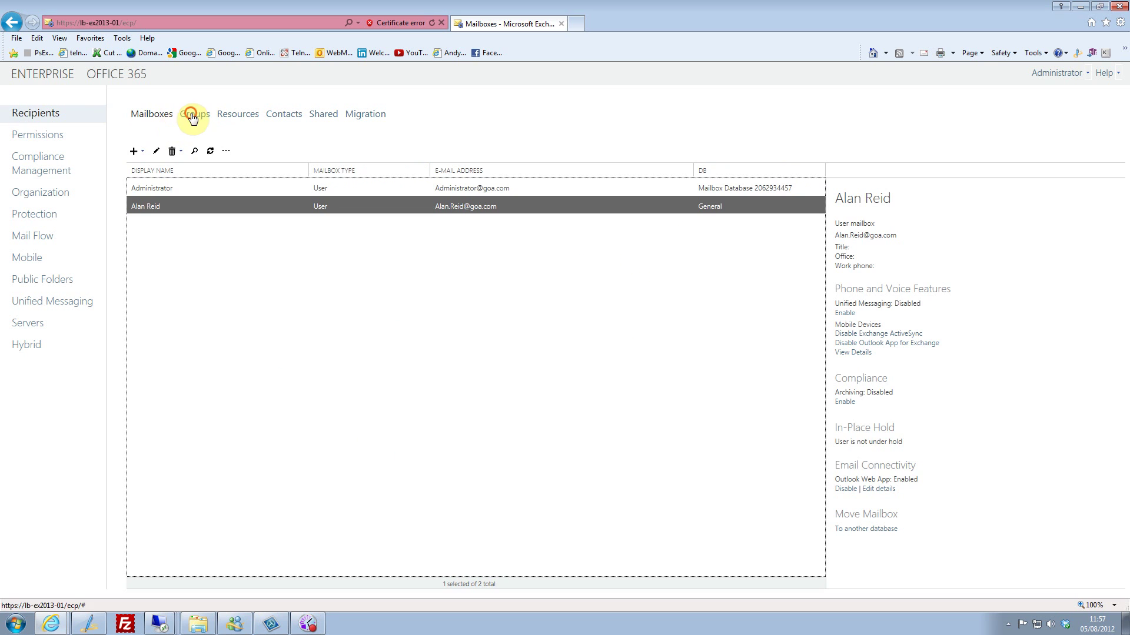
click(229, 116)
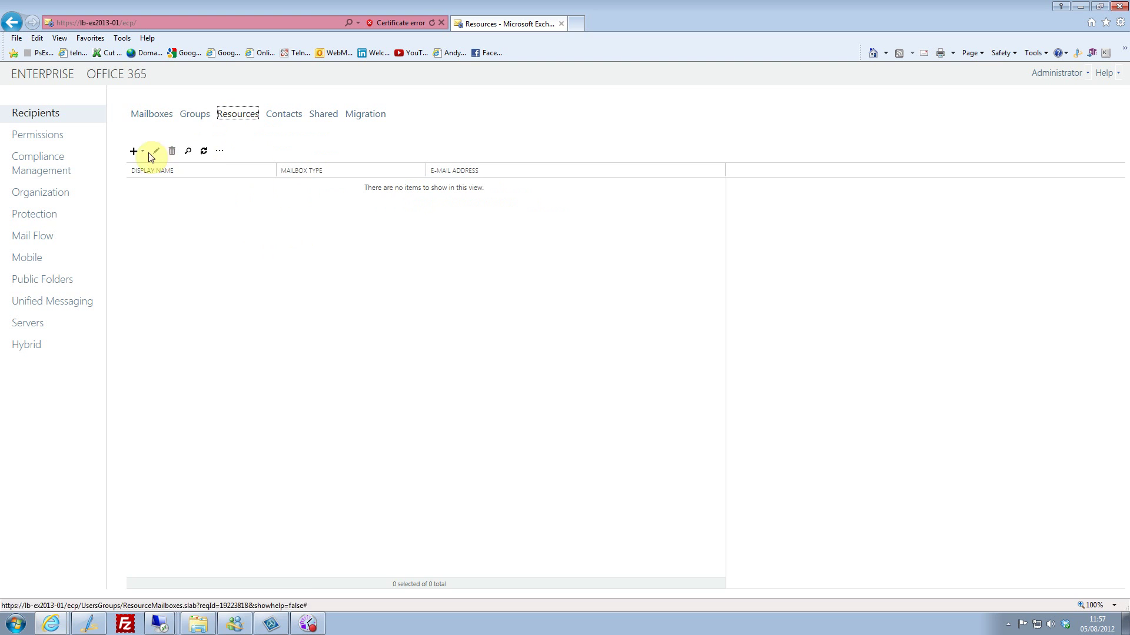
click(142, 152)
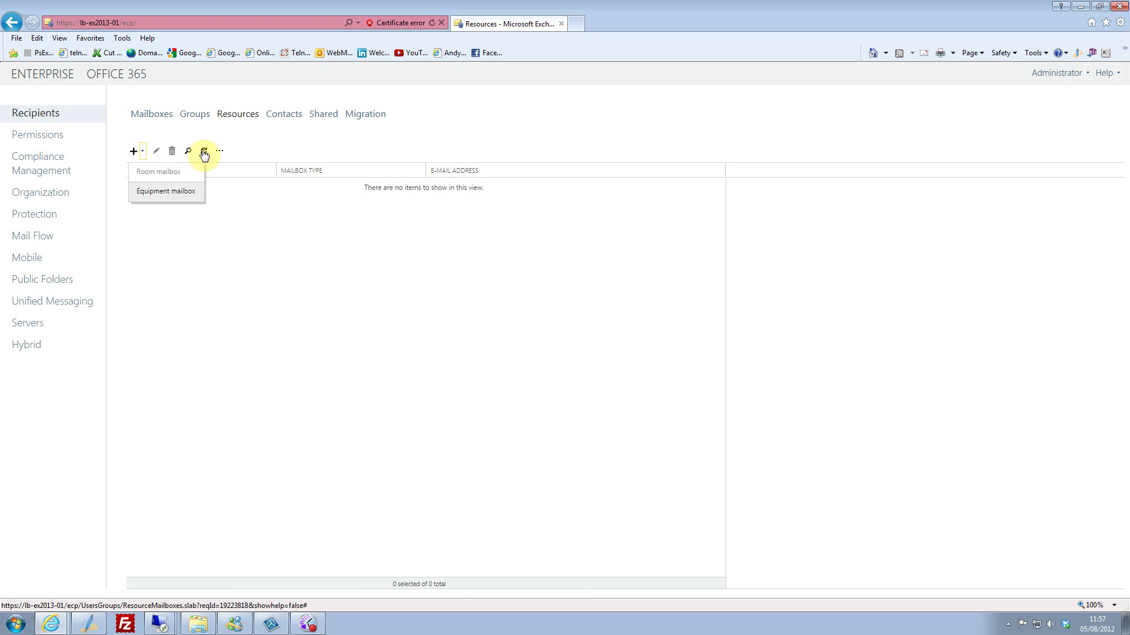
click(284, 114)
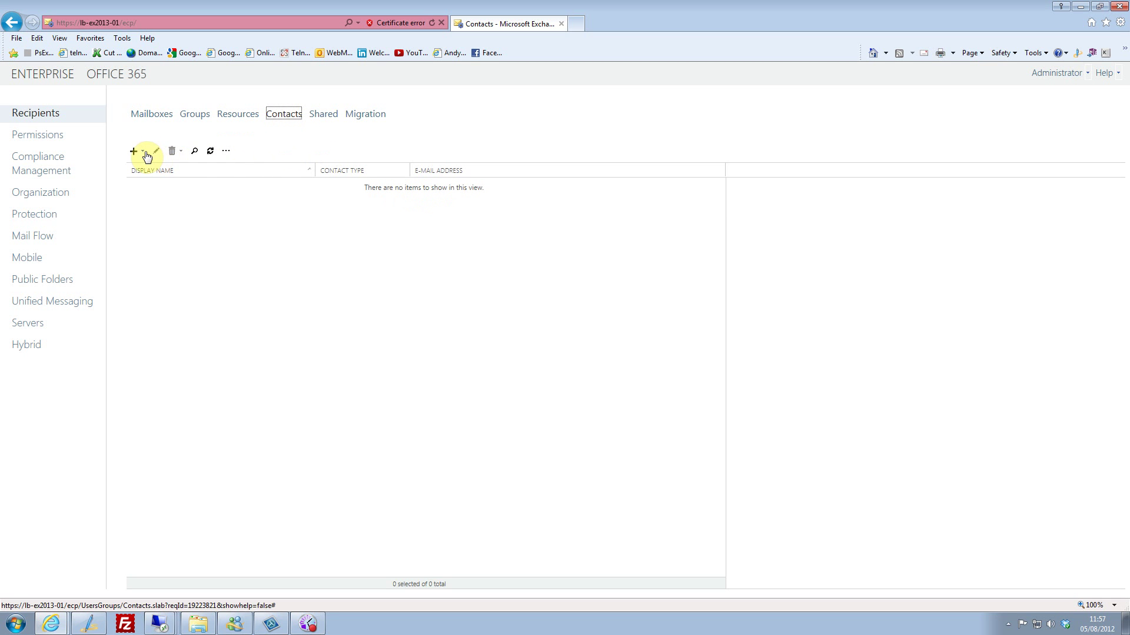
click(144, 152)
click(289, 243)
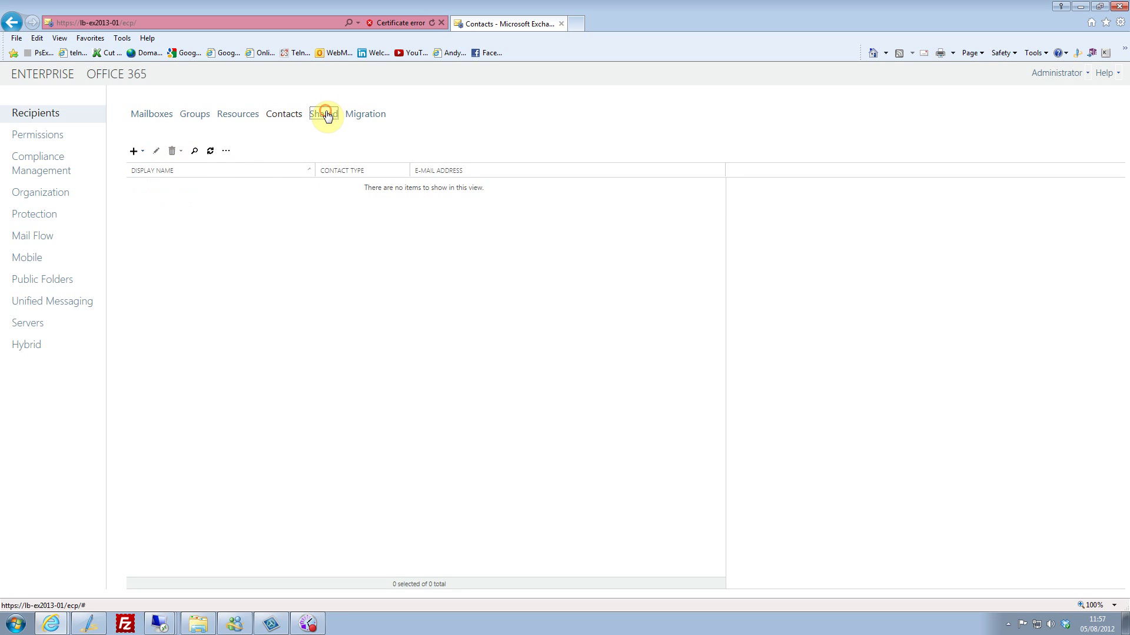
Look through the new shared mailbox form from the Shared recipients list, and cancel it without creating a mailbox.
click(325, 114)
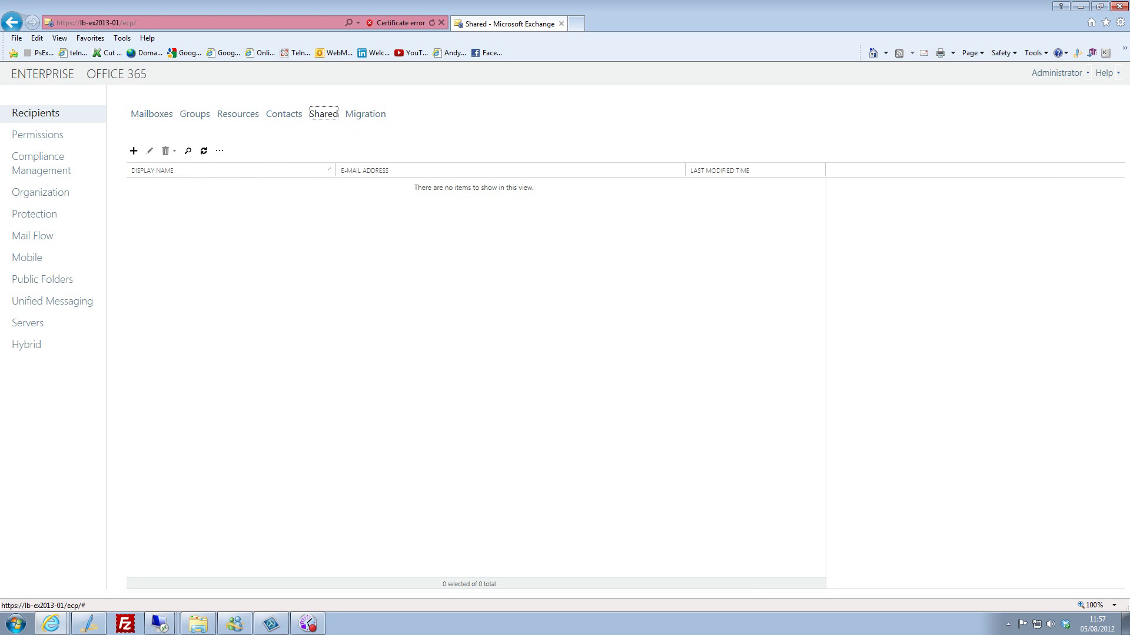
click(133, 151)
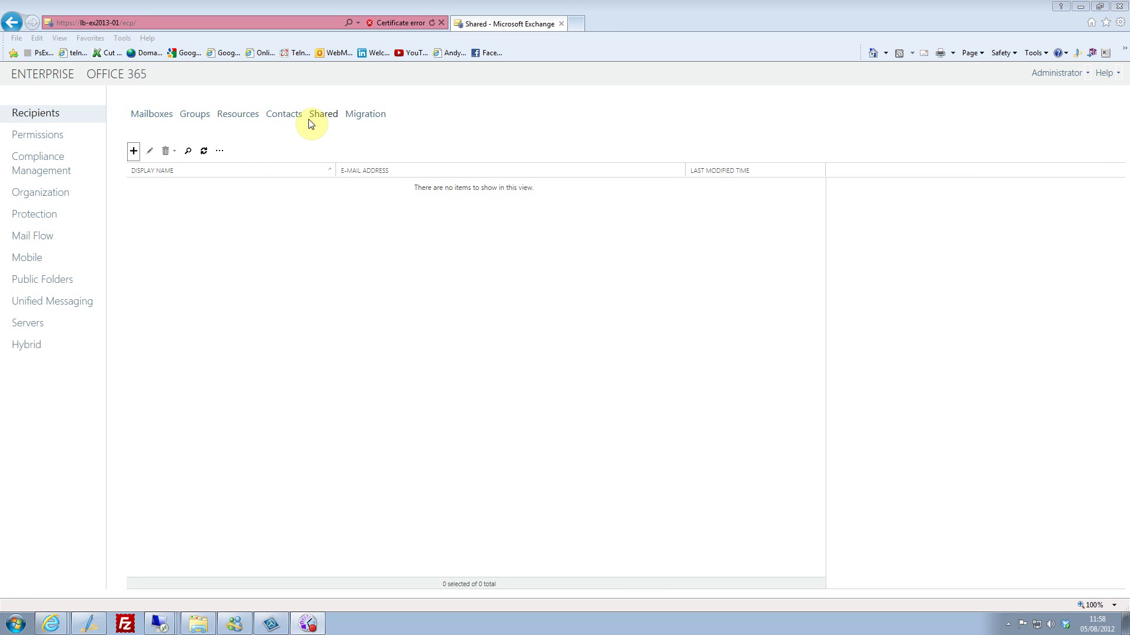
click(134, 151)
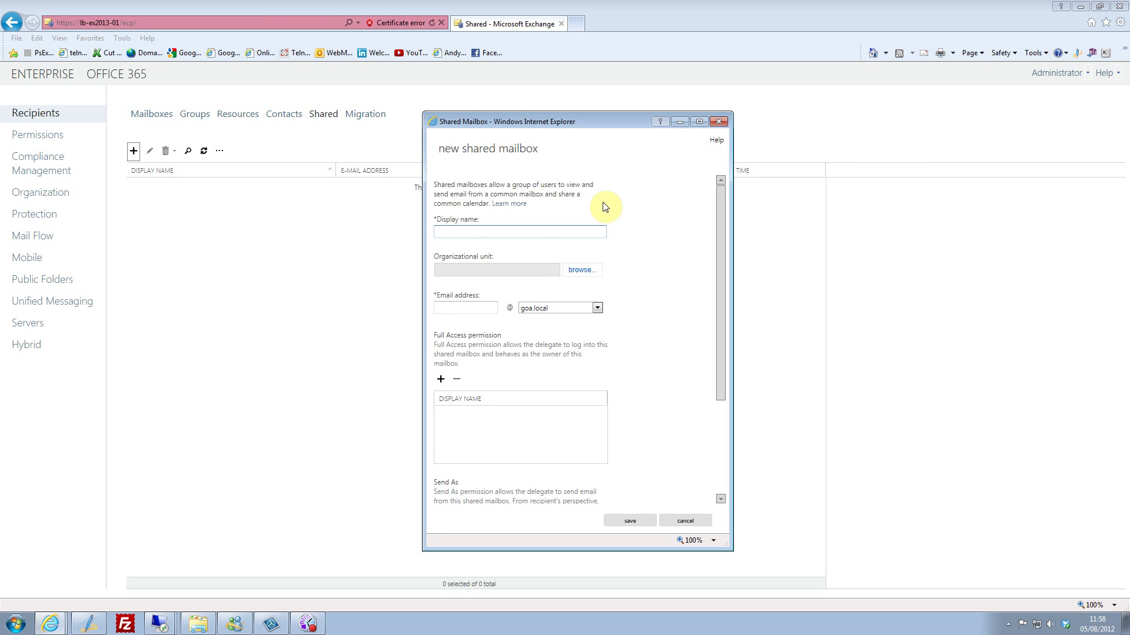
click(628, 206)
scroll(665, 262, down, 3)
scroll(664, 263, up, 3)
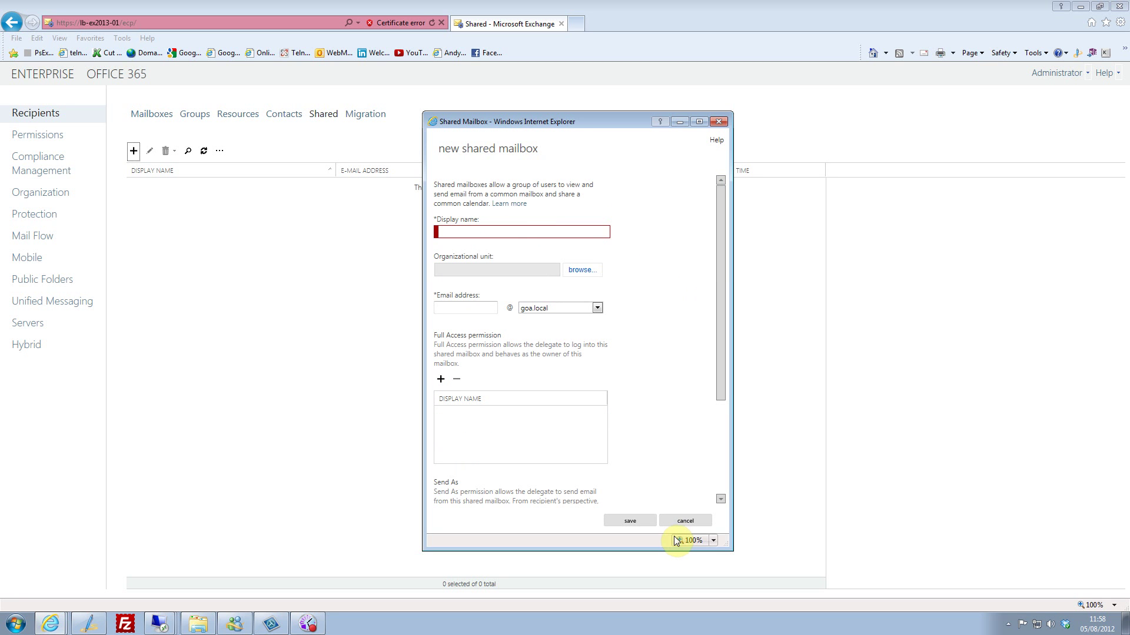
click(684, 521)
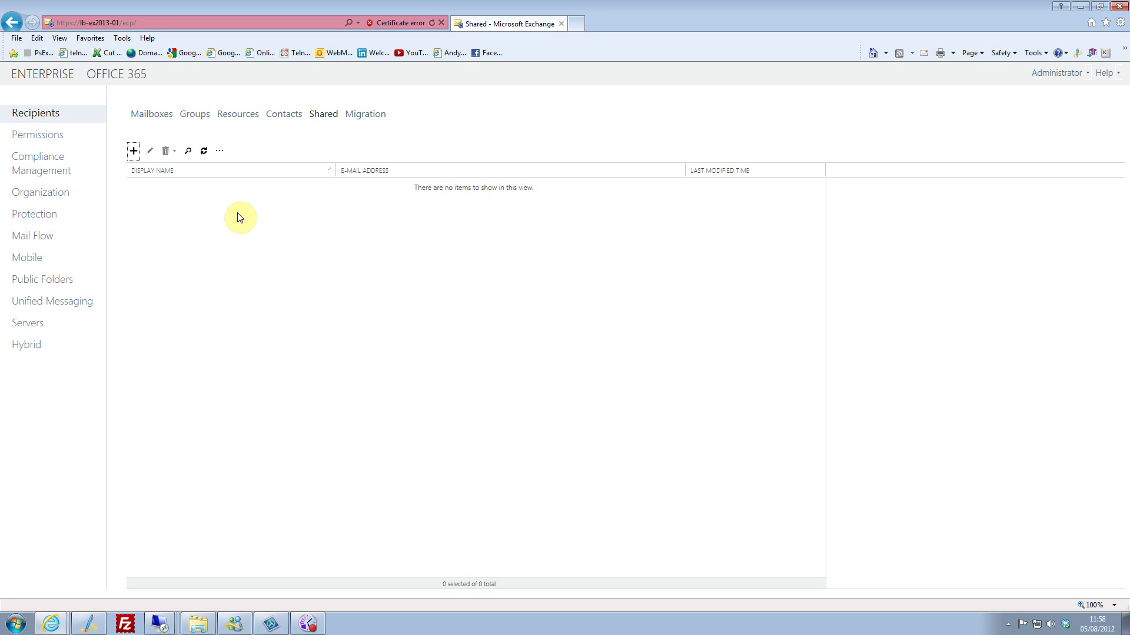
View the Migration page and the kinds of mailbox move that can be started from it.
click(363, 118)
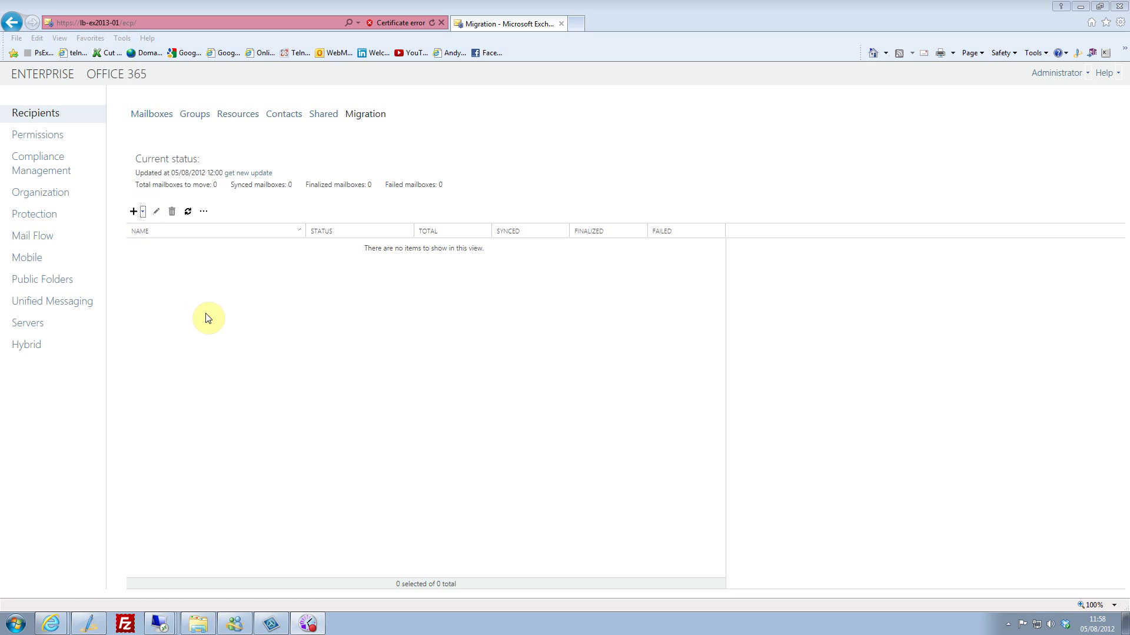
click(142, 212)
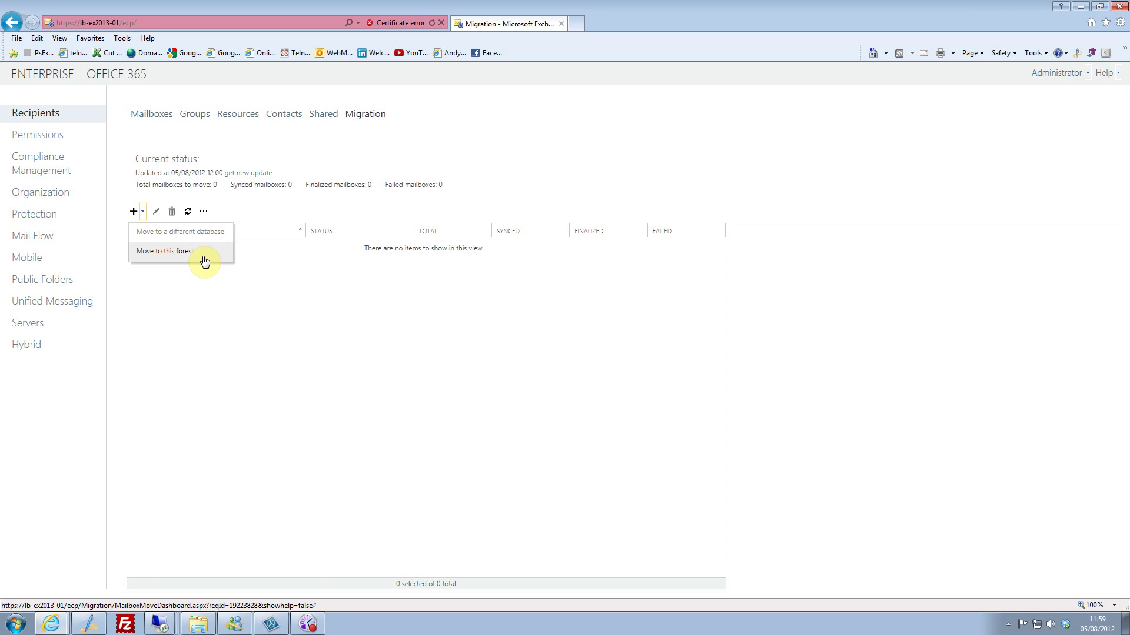
click(282, 323)
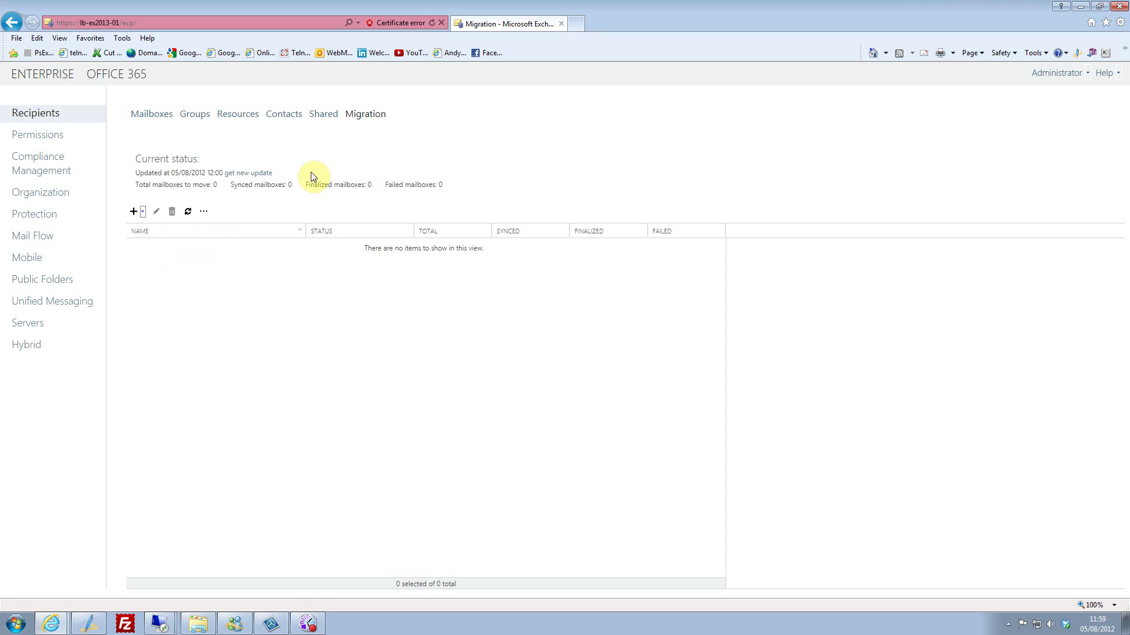
Review the admin role groups under Permissions and the Default Role Assignment Policy under User Roles.
click(17, 142)
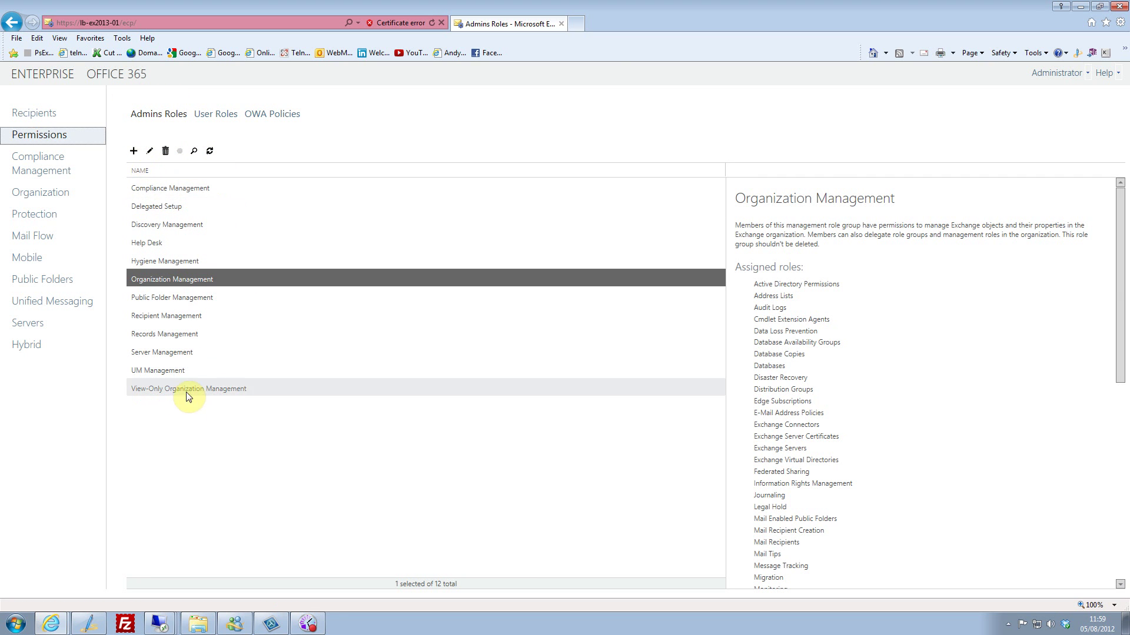
click(189, 450)
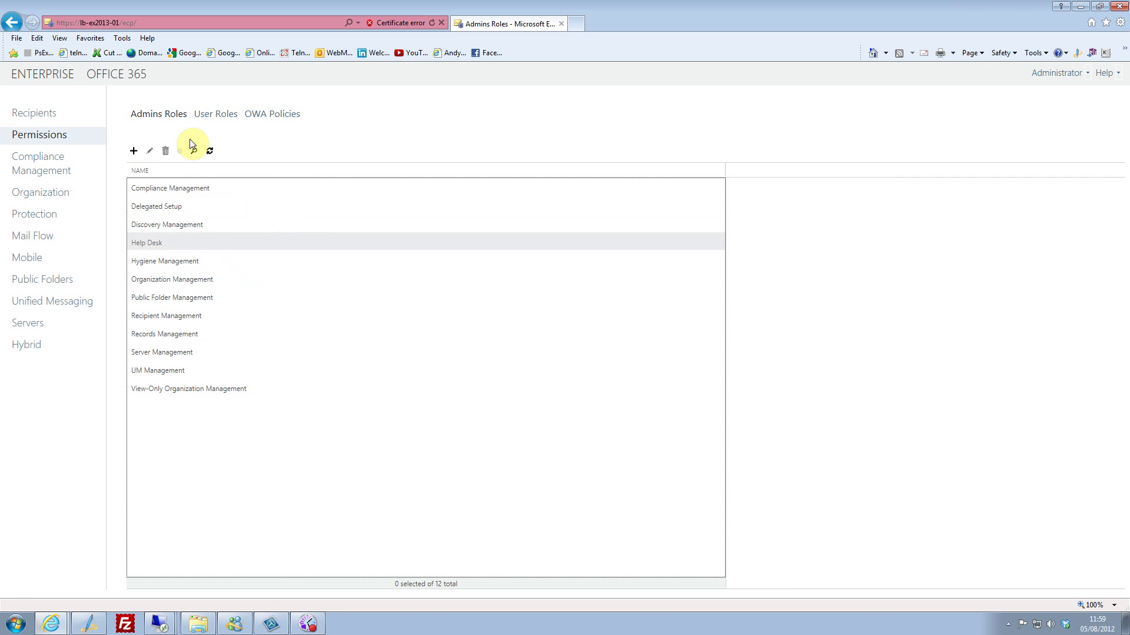
click(208, 115)
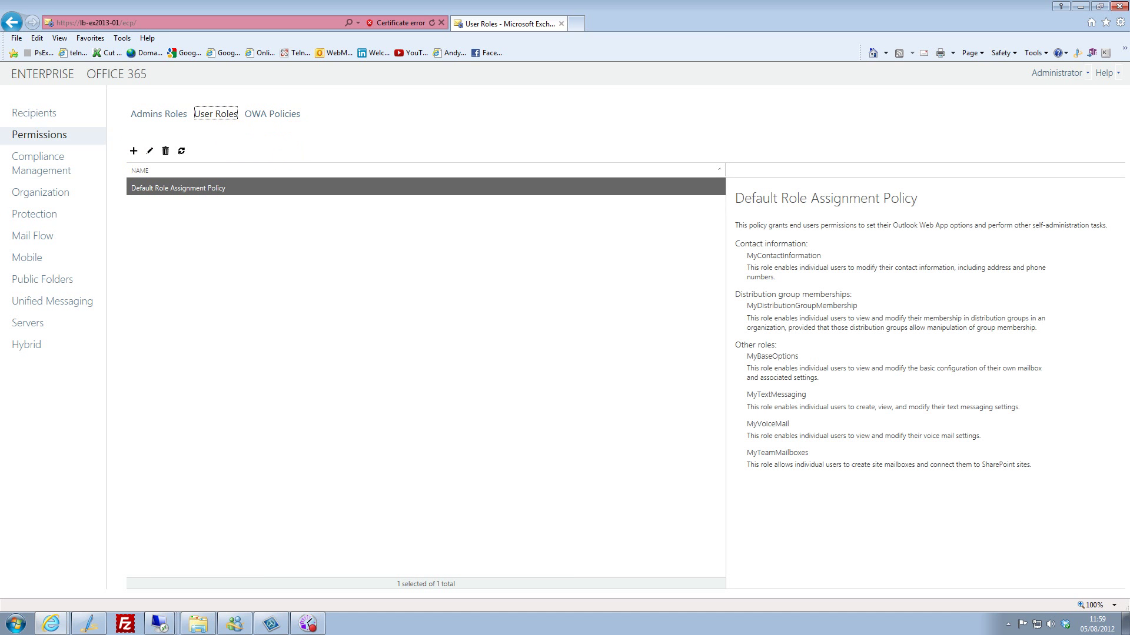
click(403, 250)
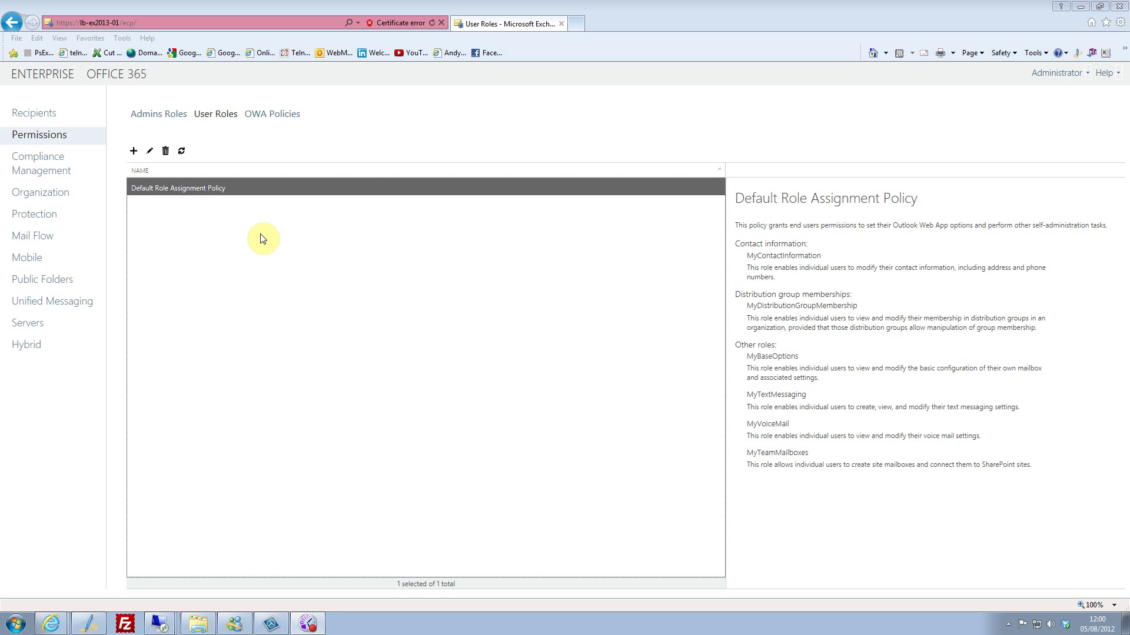
Examine the Features and File Access settings of the Default OWA policy, and close it without saving.
click(277, 119)
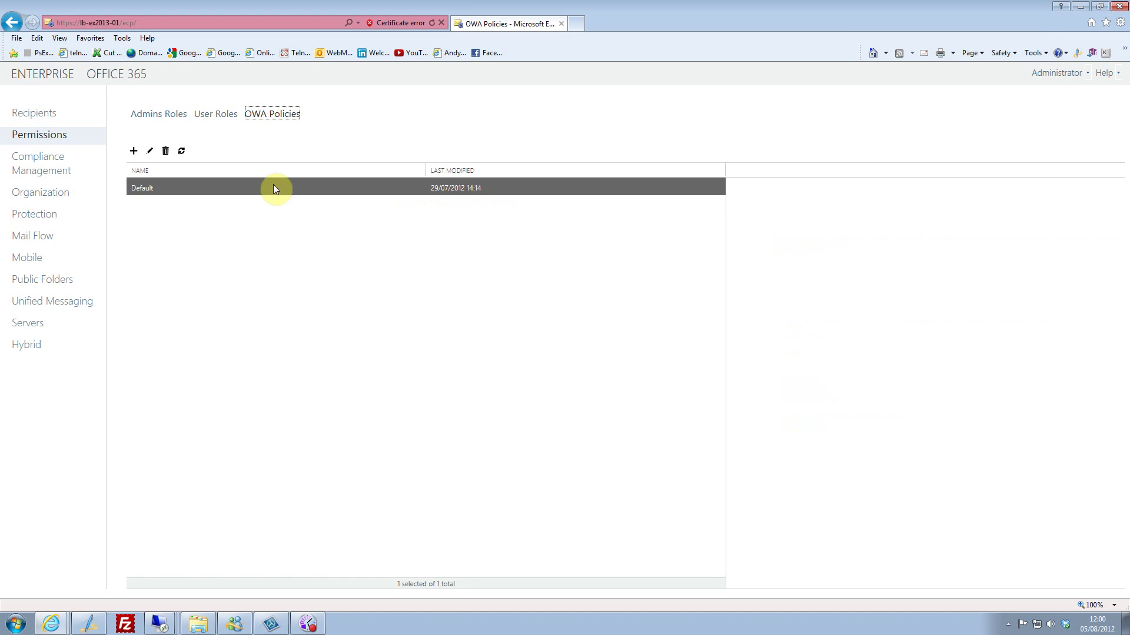
double_click(164, 192)
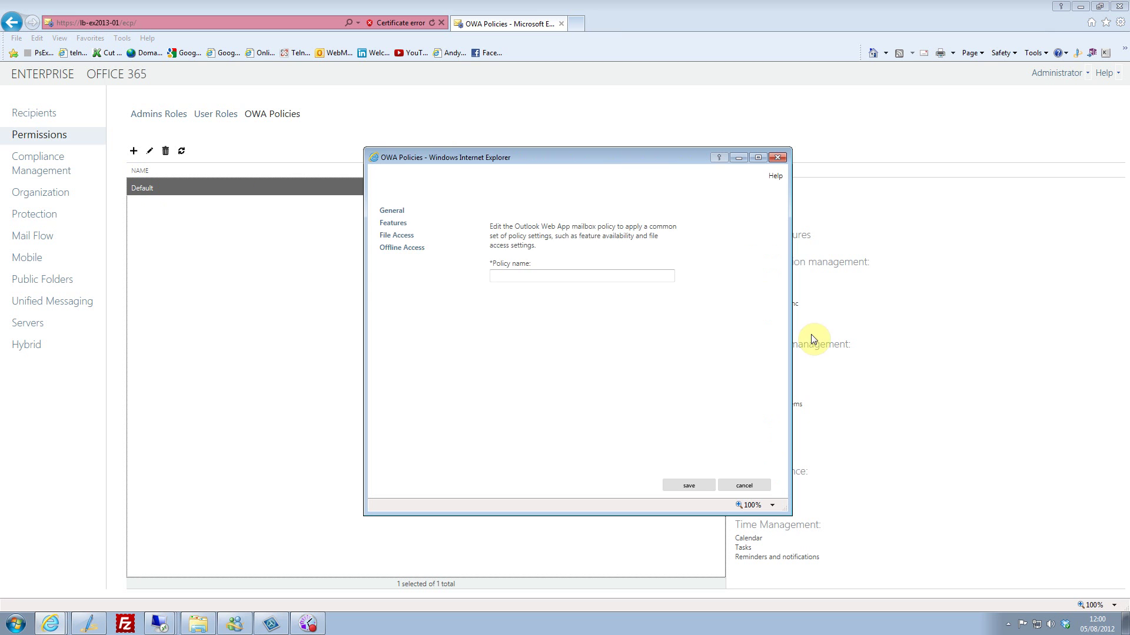
click(394, 224)
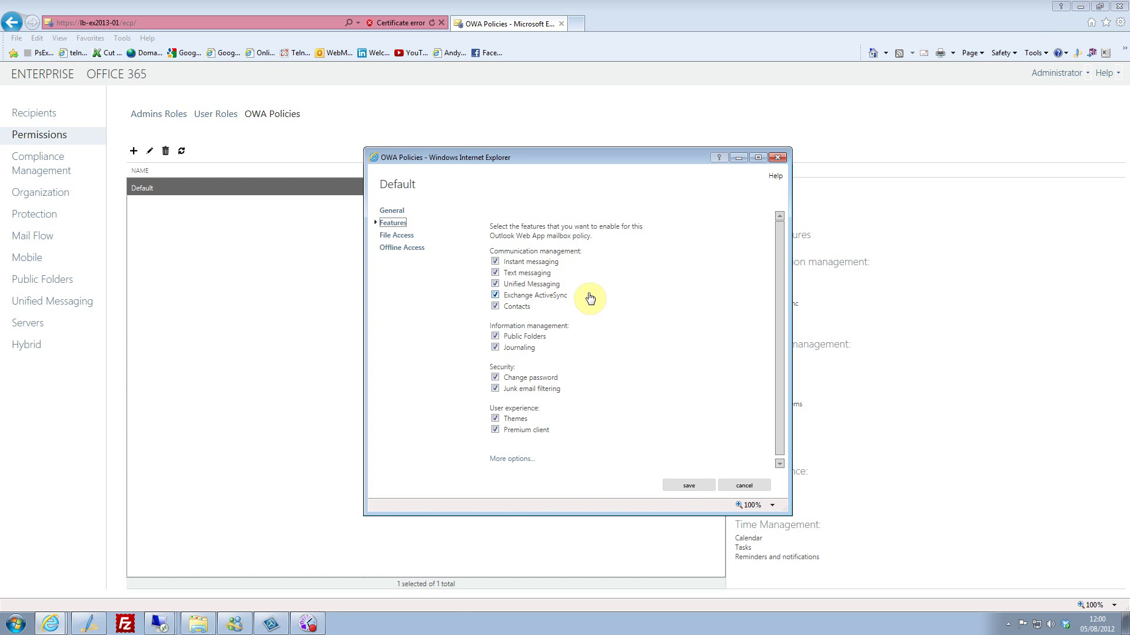
mouse_move(589, 295)
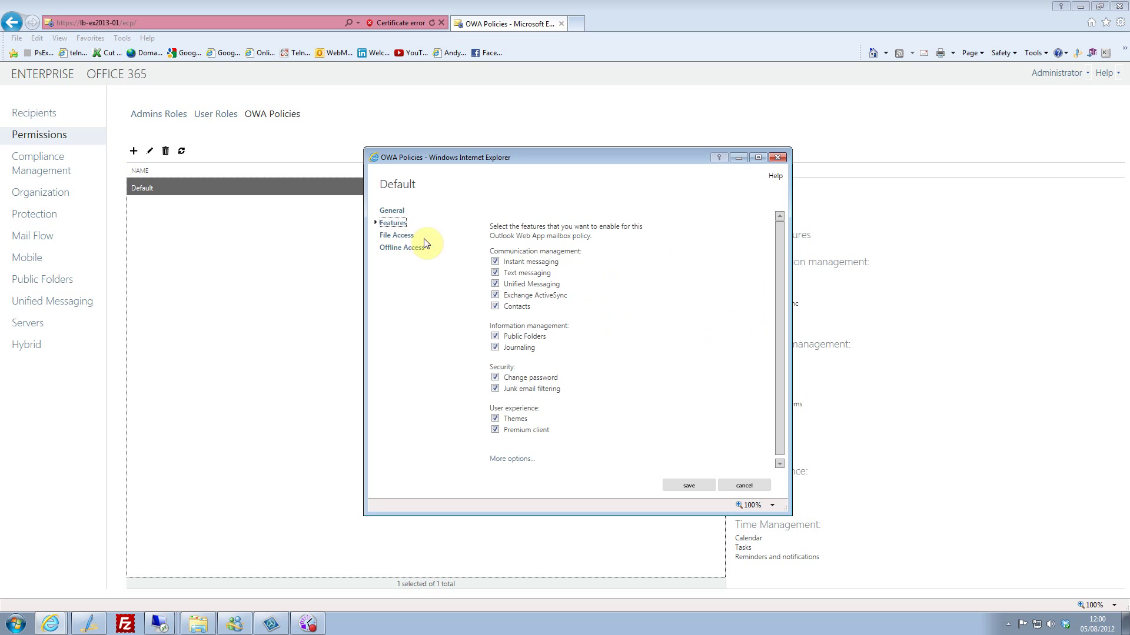
click(401, 235)
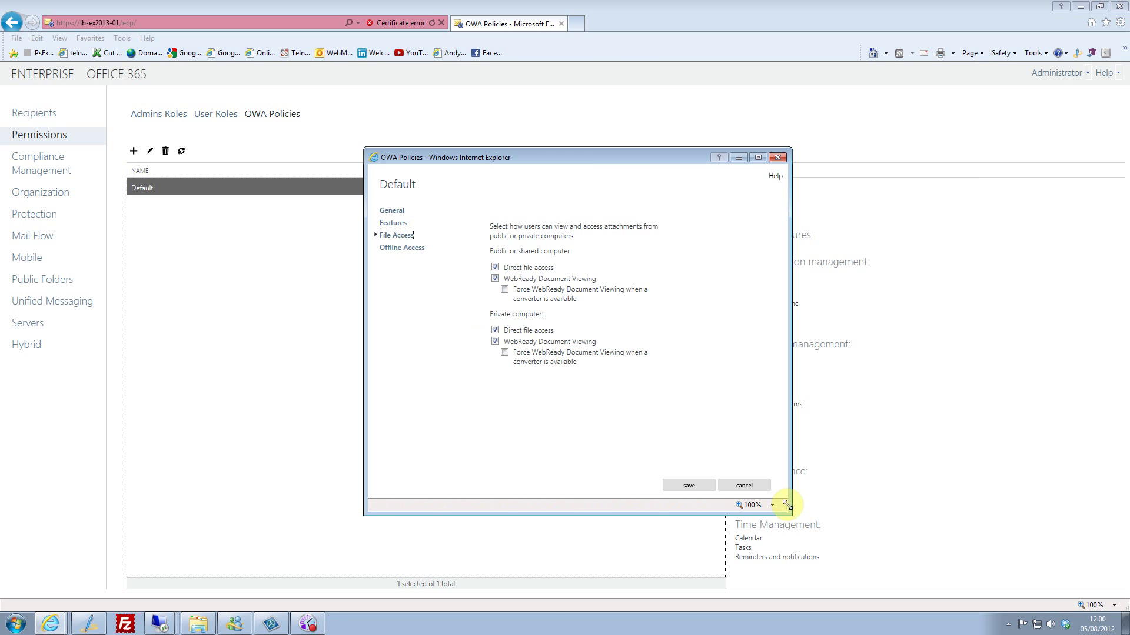
click(746, 486)
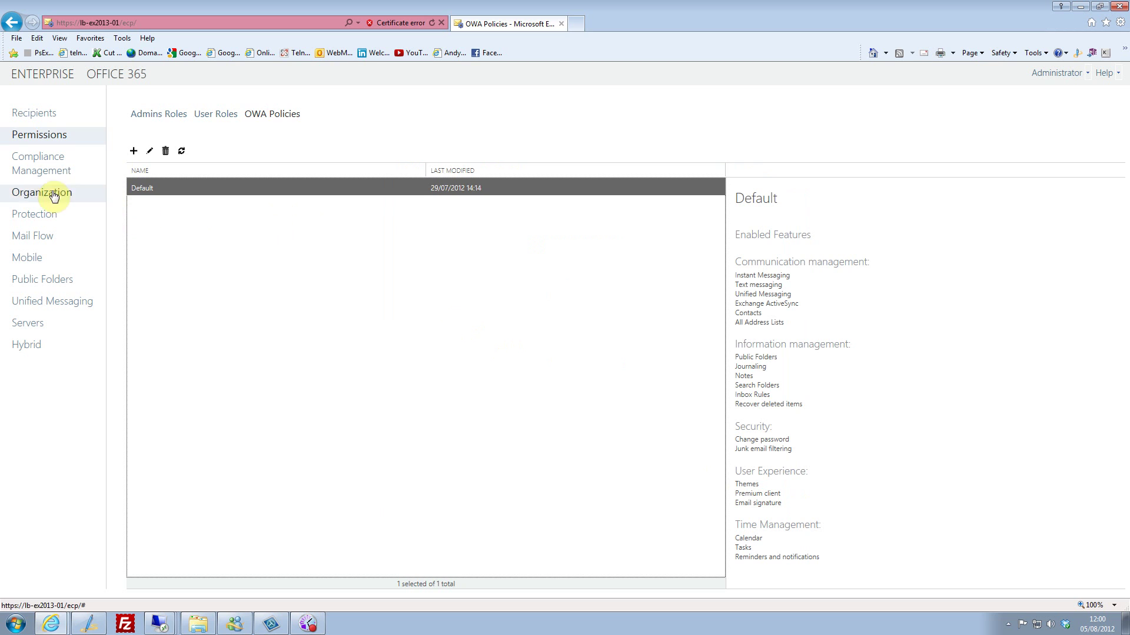
View the In-Place Discovery & Hold and Data Loss Prevention pages under Compliance Management.
click(40, 167)
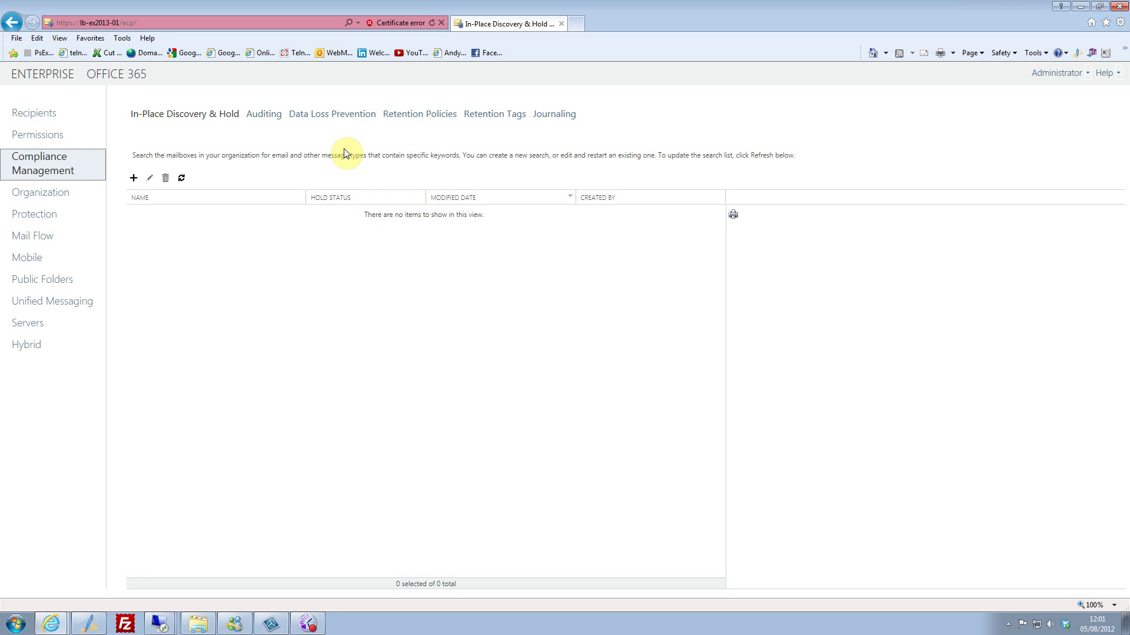
click(354, 115)
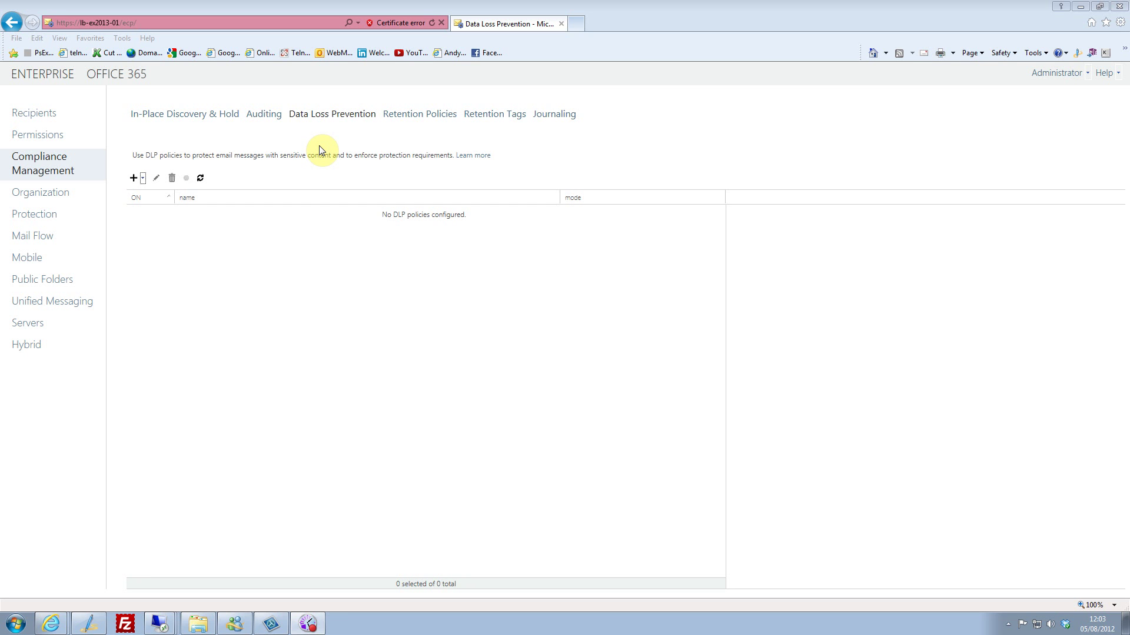
click(302, 299)
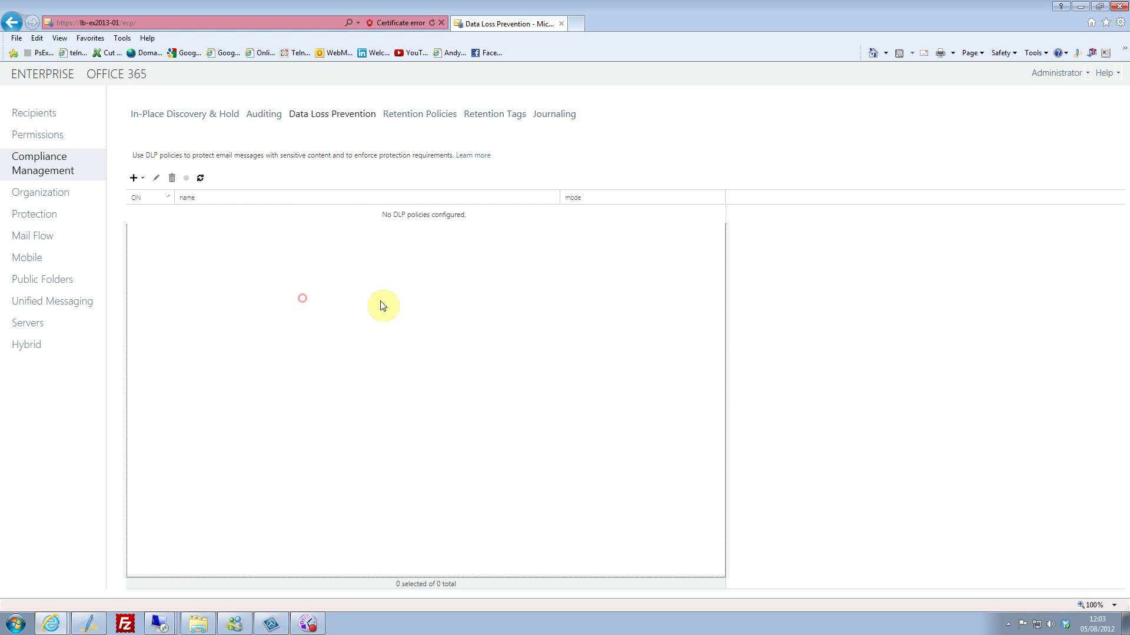
click(635, 144)
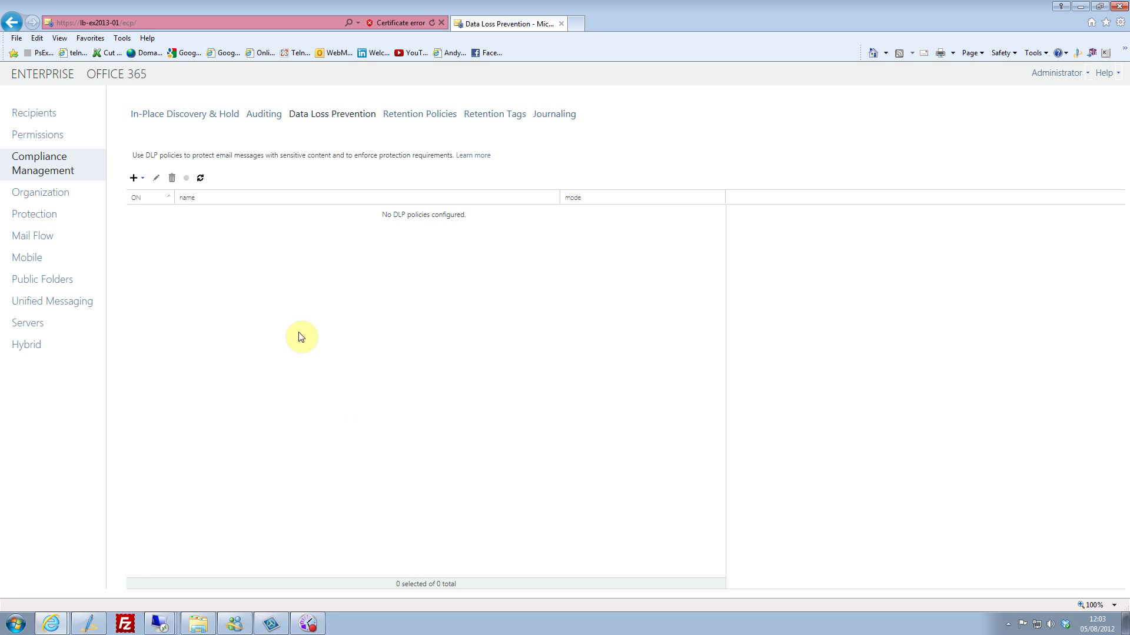
Browse the templates for a new DLP policy, select Financial Data - U.K., and cancel without creating the policy.
click(134, 177)
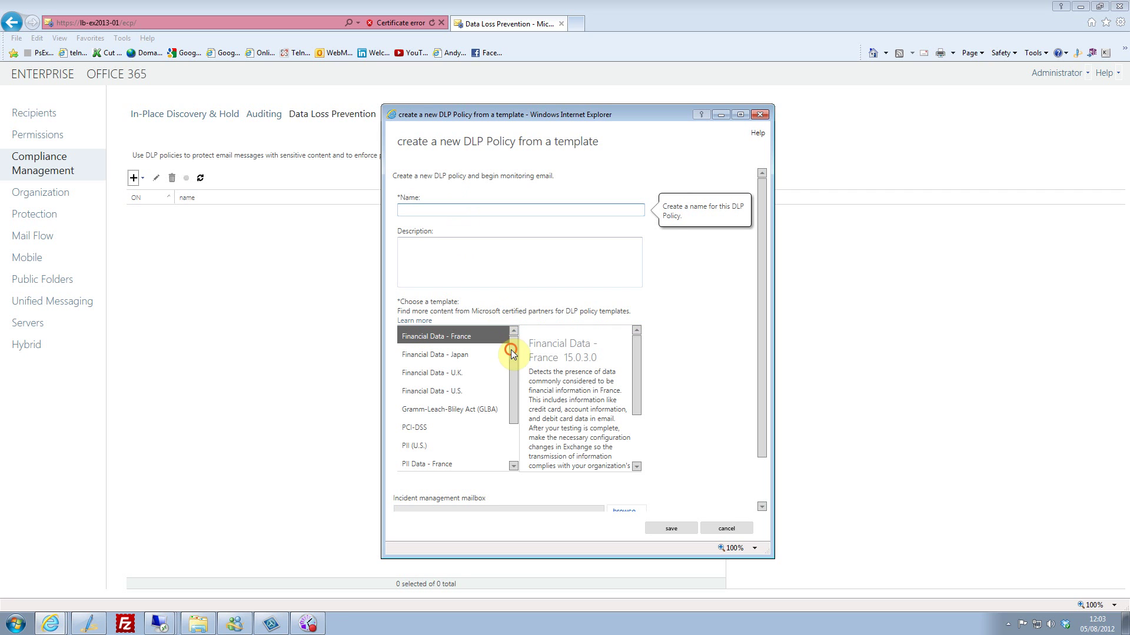
drag(510, 349, 510, 380)
scroll(510, 381, up, 1)
click(435, 372)
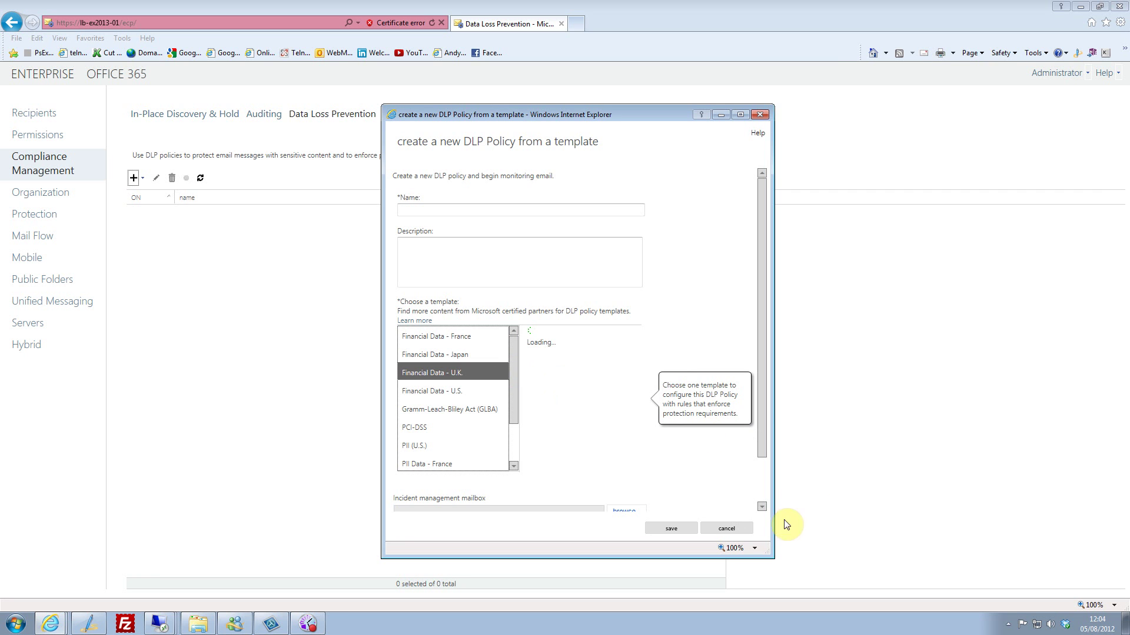
click(728, 528)
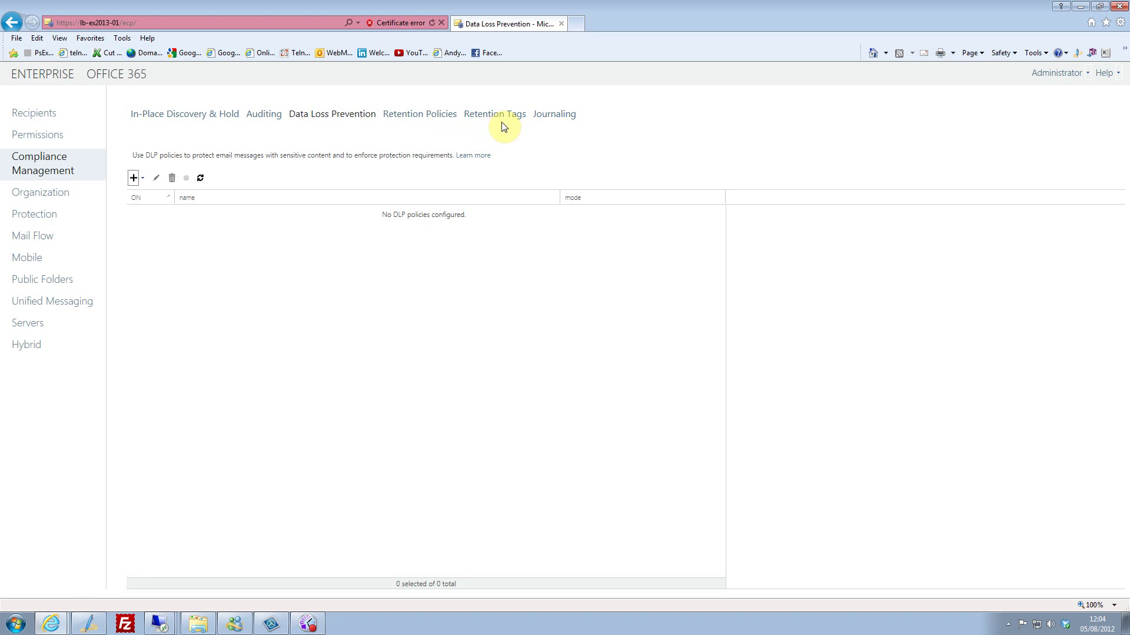
View the organization's federation trust sharing page and its list of installed apps.
click(61, 191)
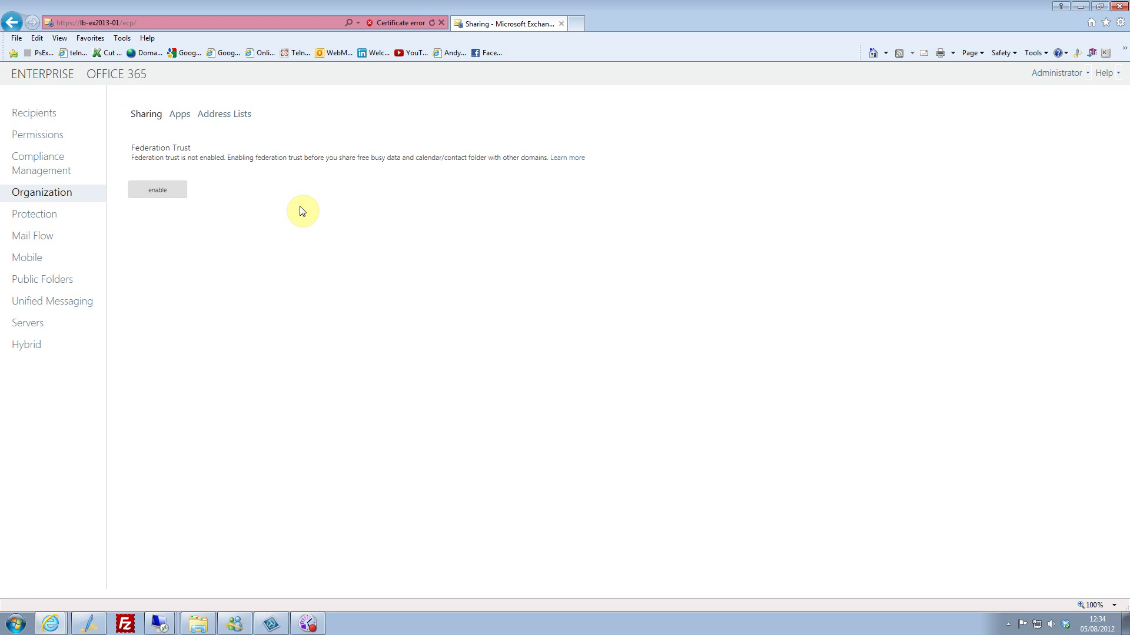
click(182, 116)
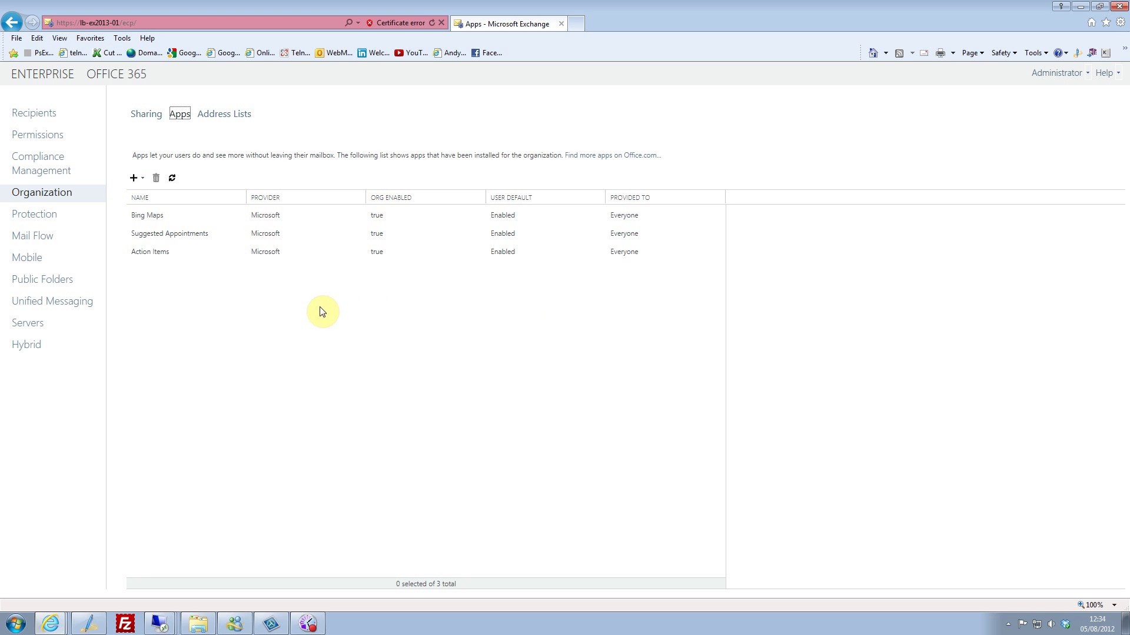
click(233, 352)
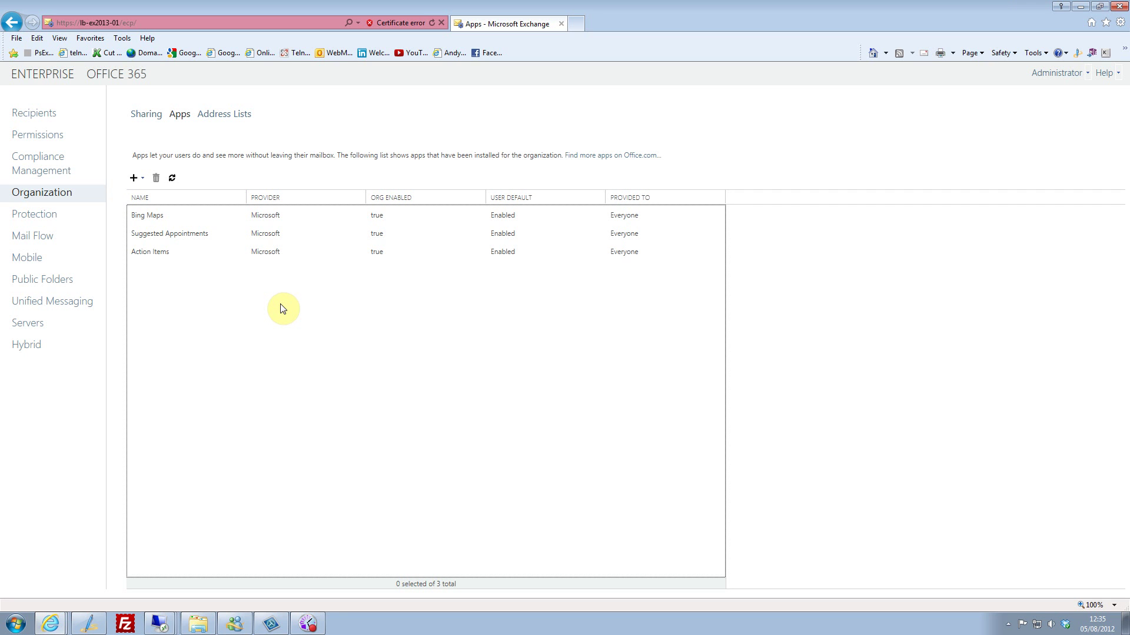
Examine the details of the organization's address lists, including All Rooms, All Groups and the Default Global Address List.
click(233, 115)
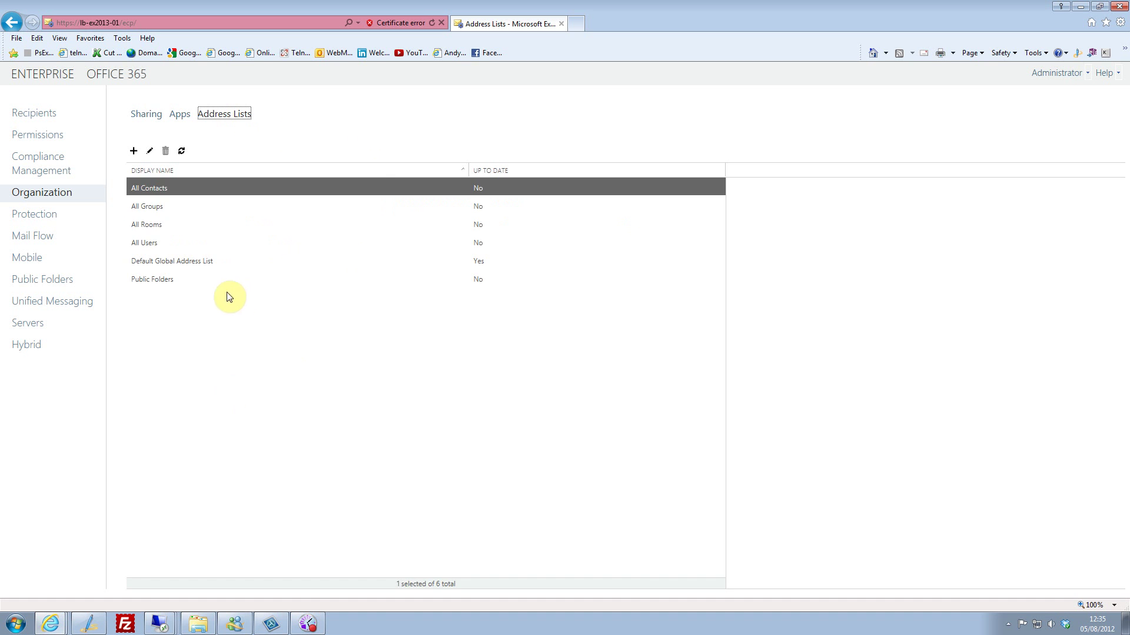
click(149, 226)
click(195, 207)
click(205, 192)
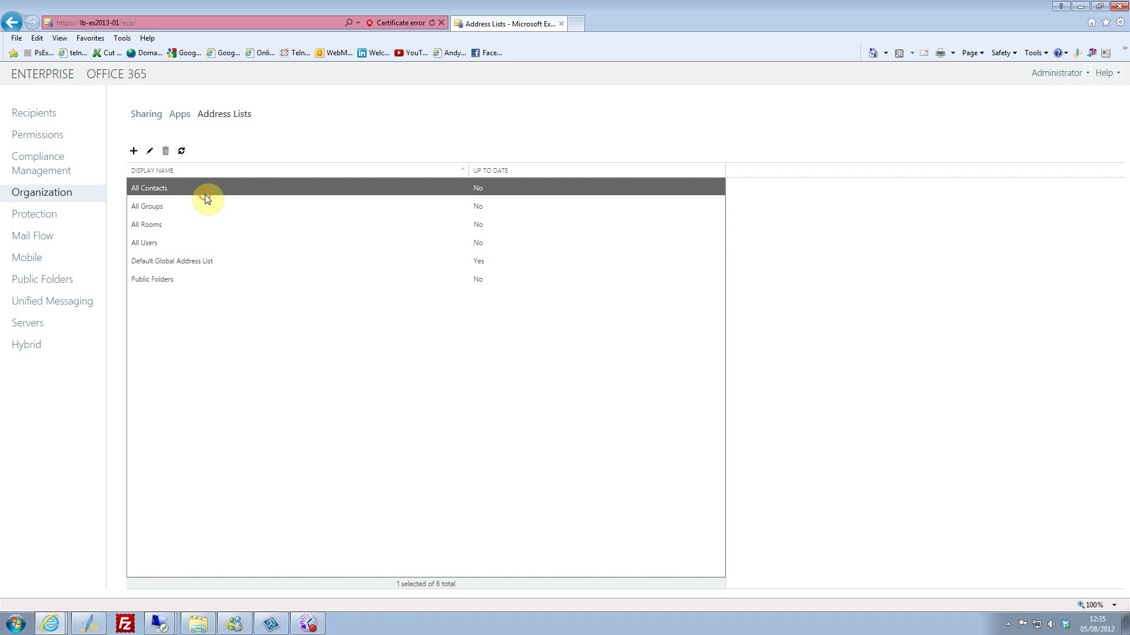
click(167, 224)
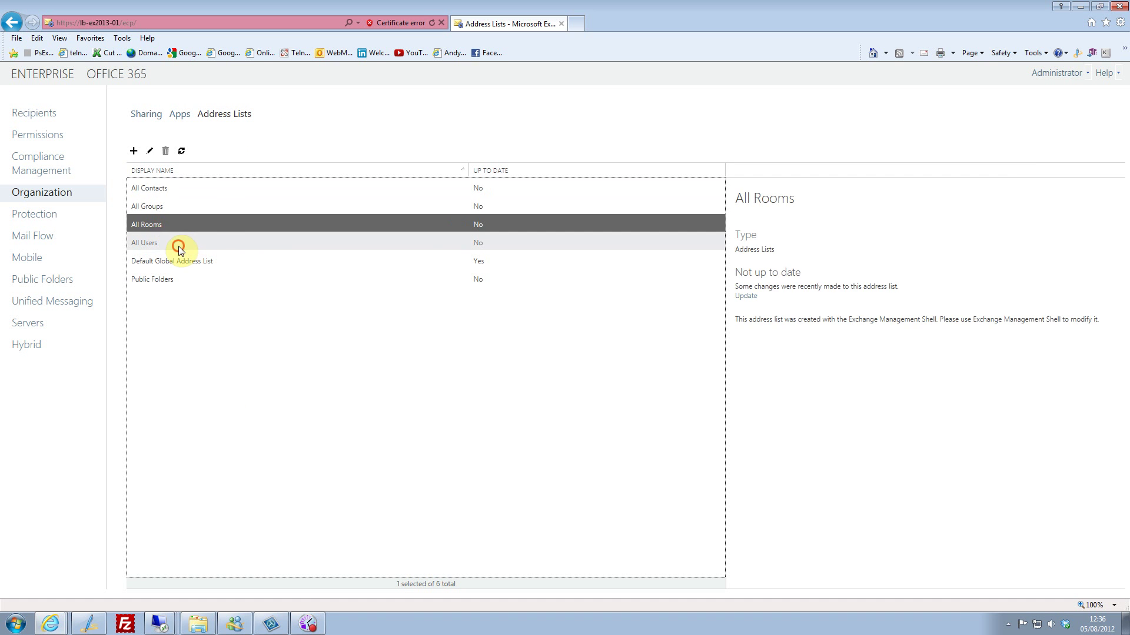
click(181, 243)
click(208, 279)
click(195, 264)
click(170, 243)
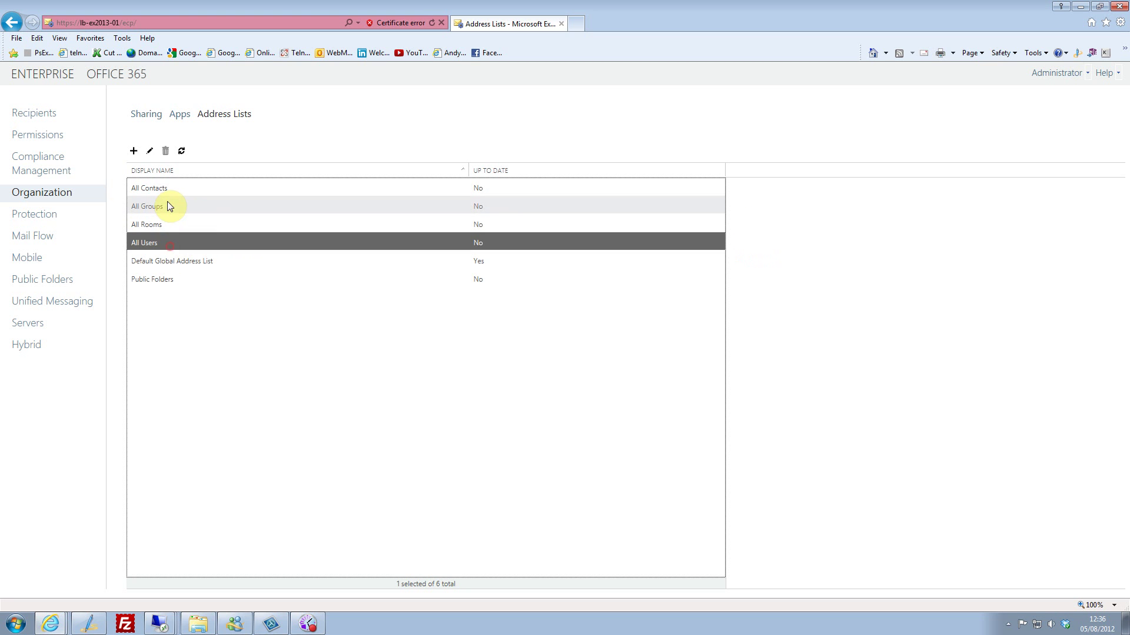
click(173, 201)
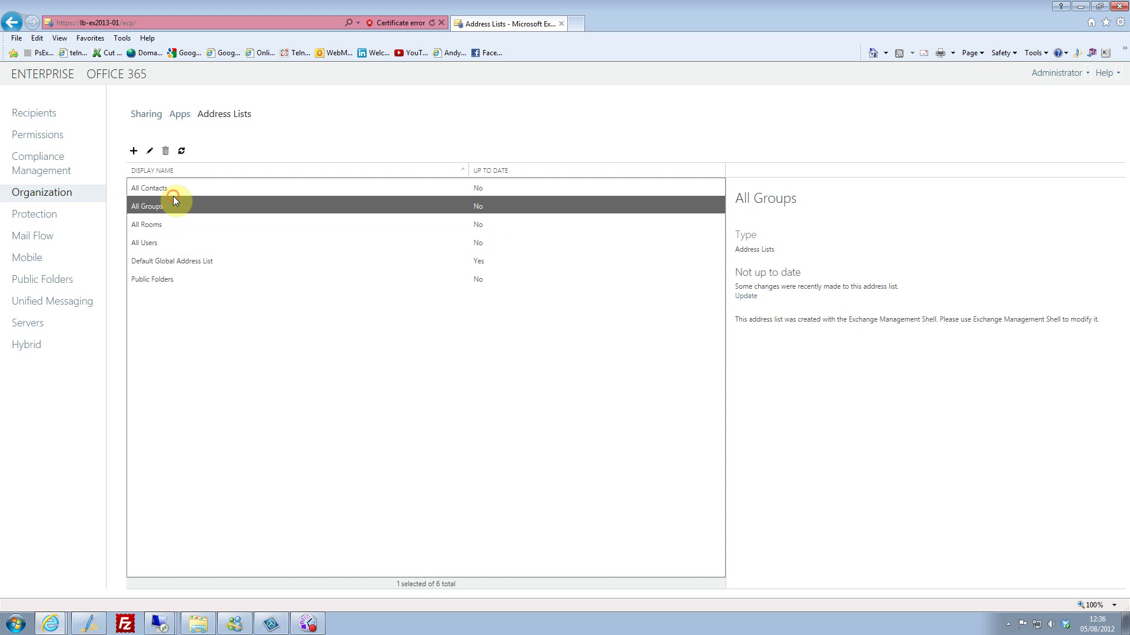
click(169, 222)
click(181, 258)
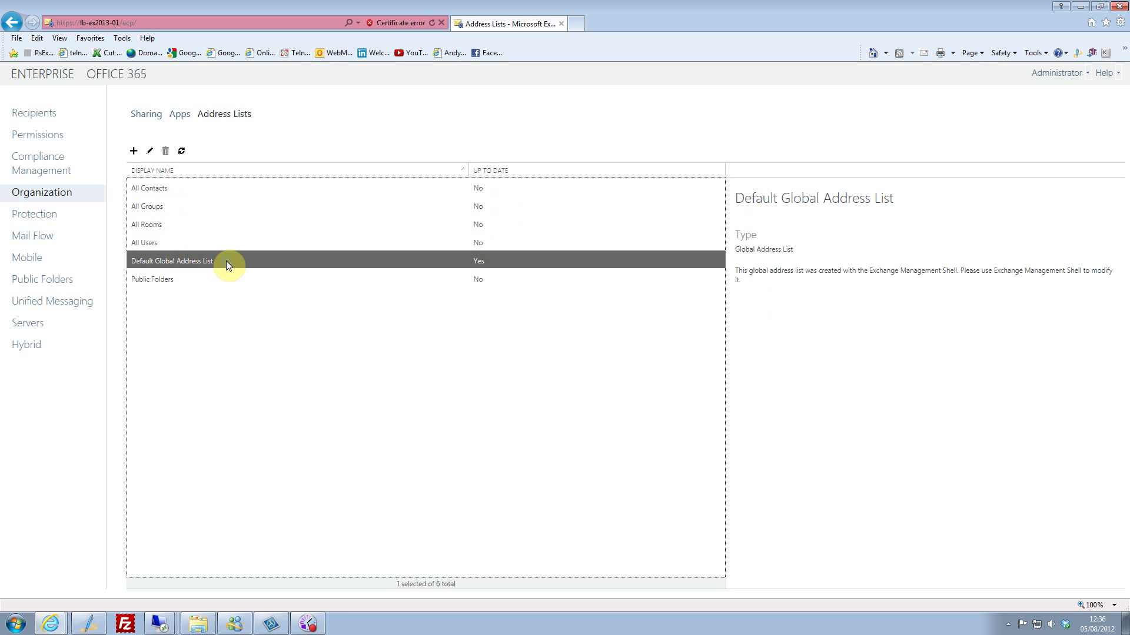
click(252, 365)
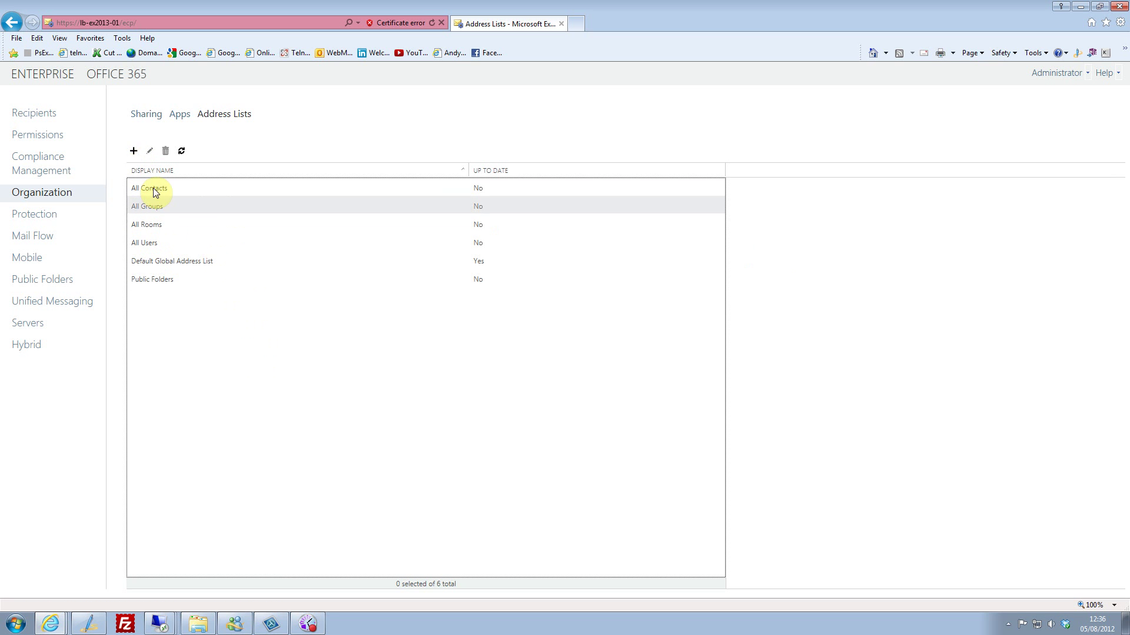
Review the organization's address lists again, selecting Default Global Address List, Public Folders, All Users and All Rooms.
click(705, 132)
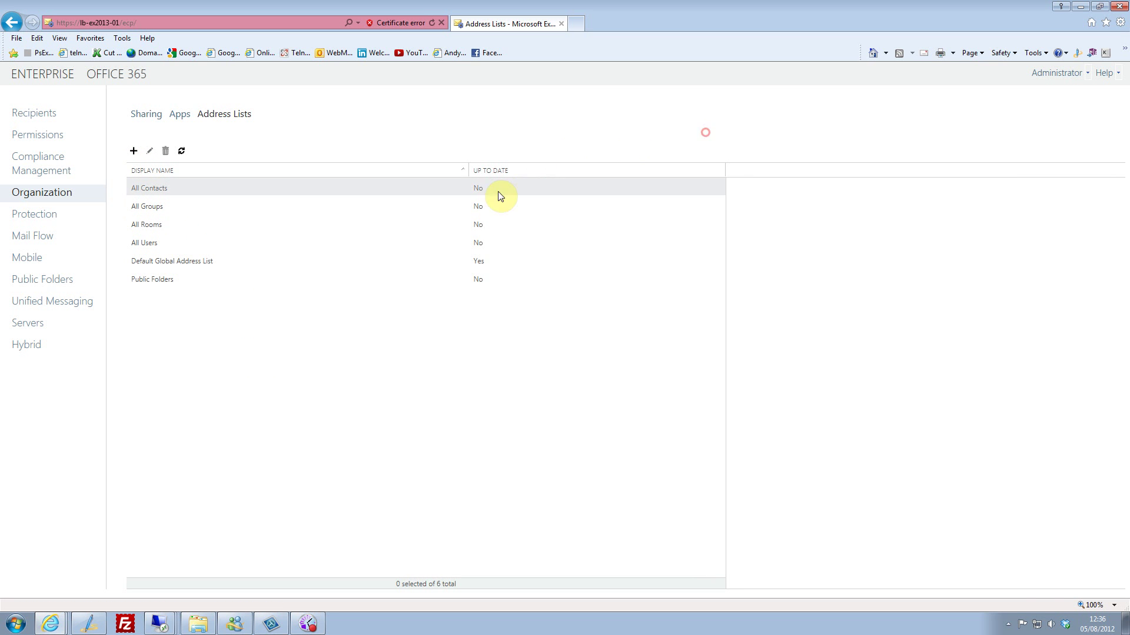
click(469, 203)
click(200, 241)
click(206, 262)
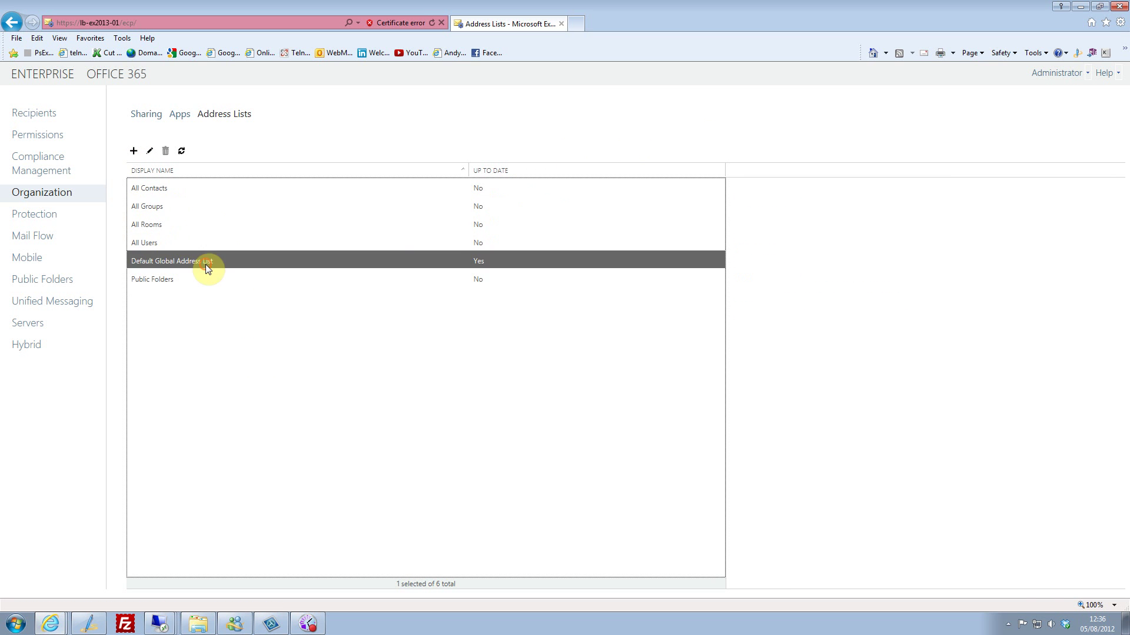
click(177, 277)
click(203, 242)
click(206, 223)
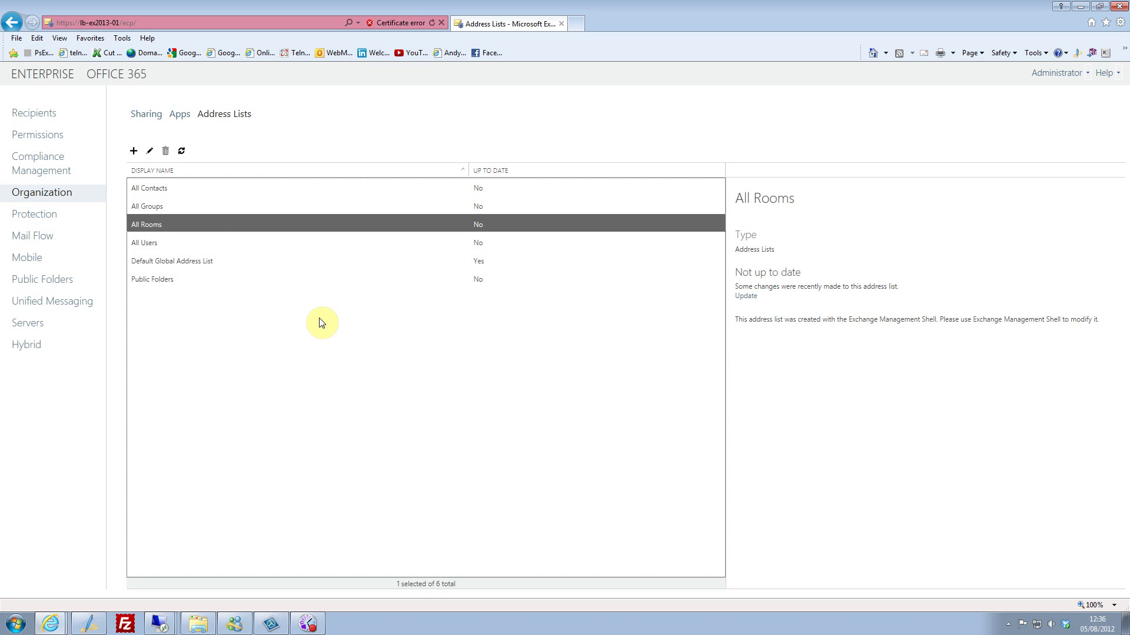
Examine the malware detection and notification settings of the Default anti-malware policy under Protection, and close it without saving.
click(50, 216)
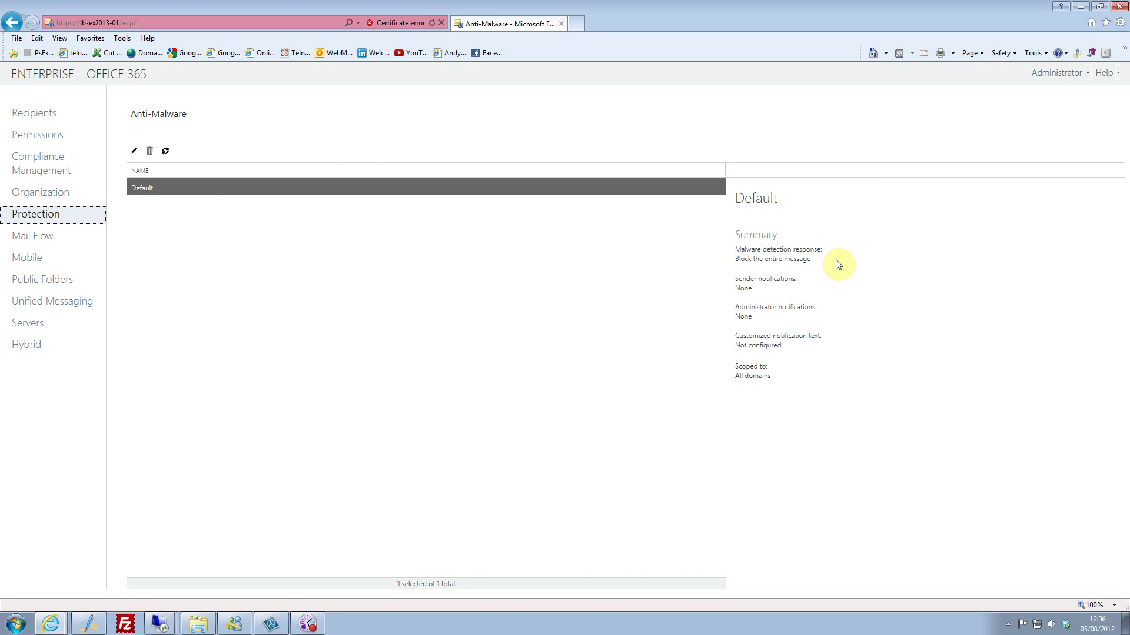
double_click(207, 191)
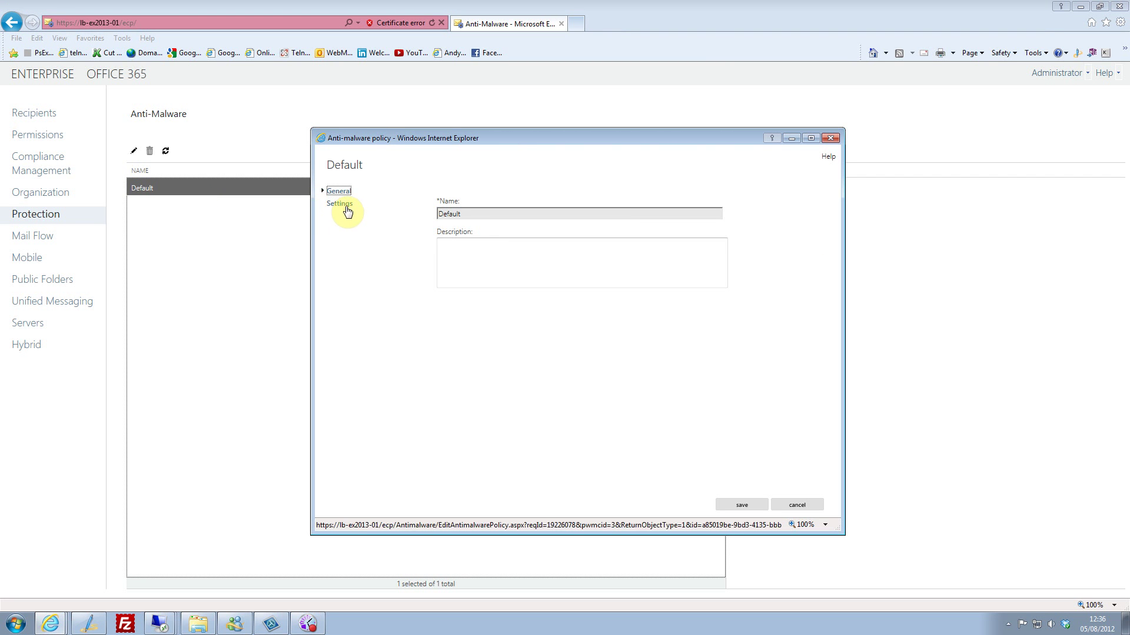
click(347, 210)
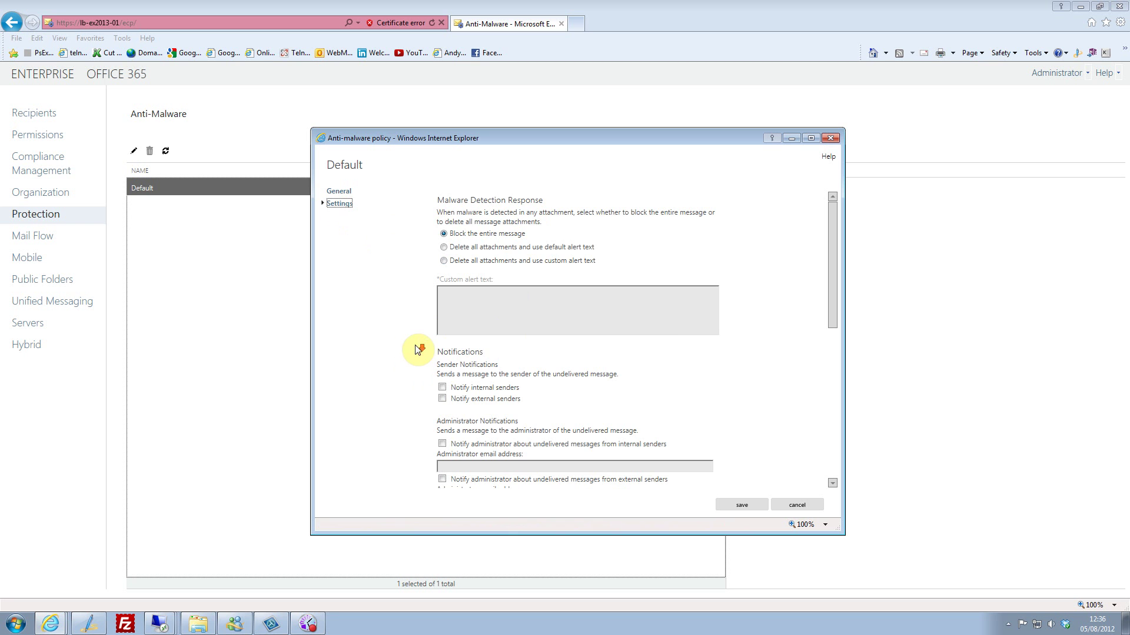
drag(837, 239, 849, 177)
click(356, 265)
click(797, 505)
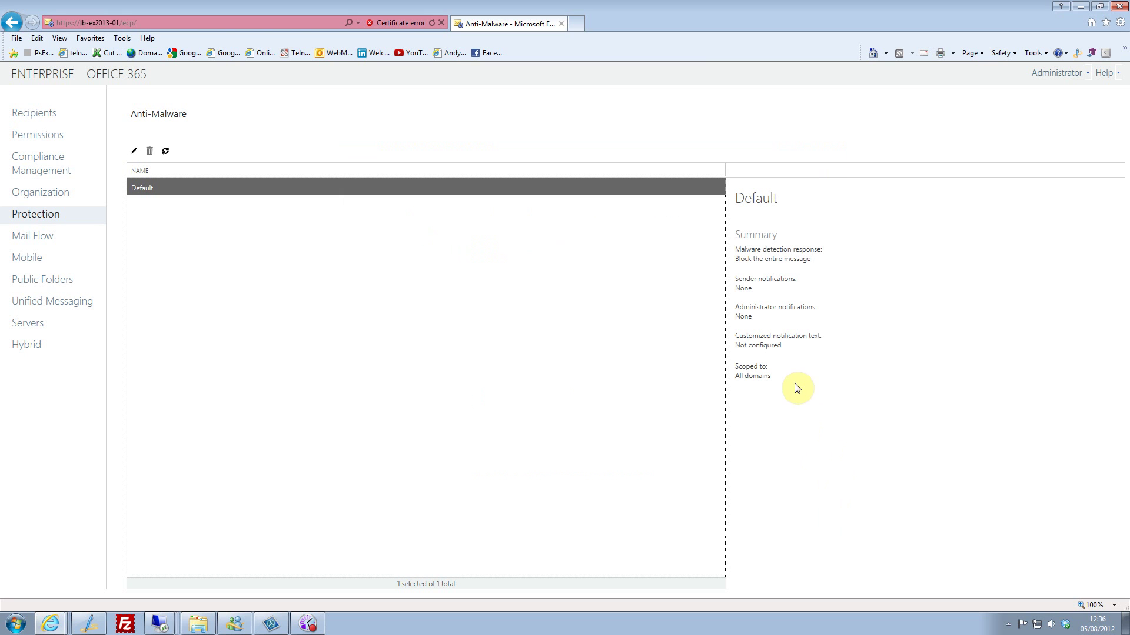
View the rules and delivery reports under Mail Flow, and the Mobile Device Access page under Mobile.
click(42, 240)
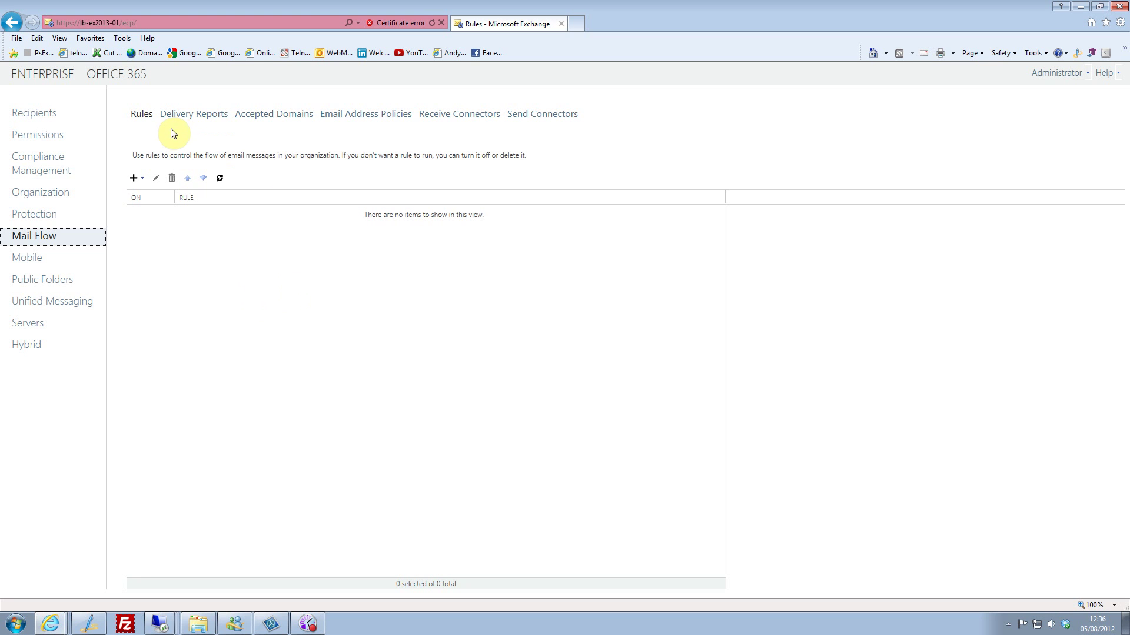
click(182, 116)
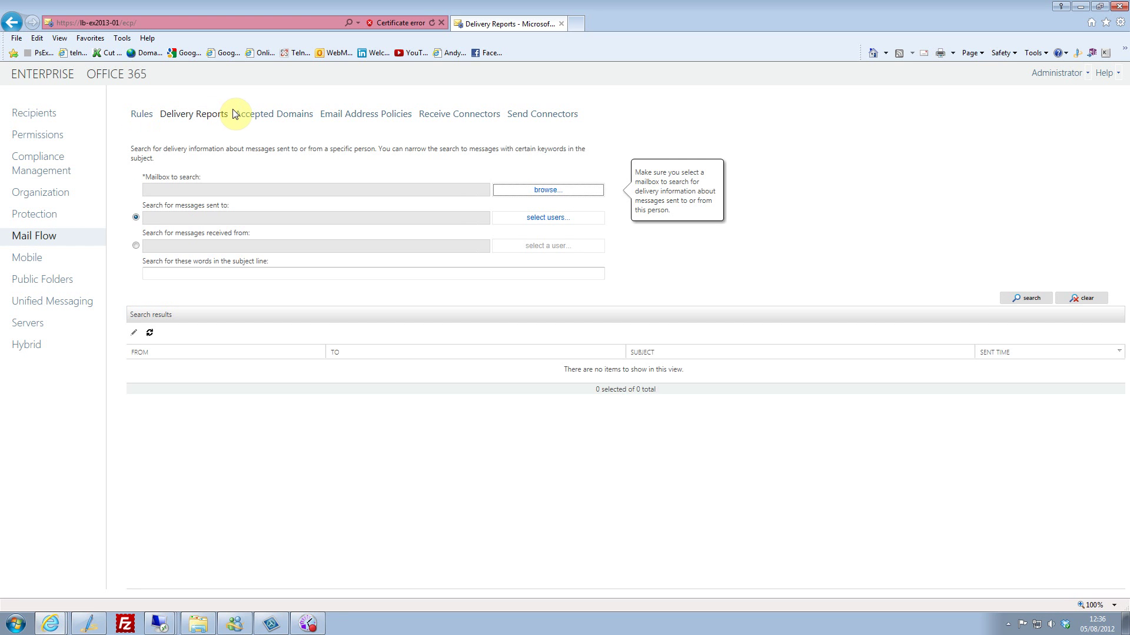
click(146, 114)
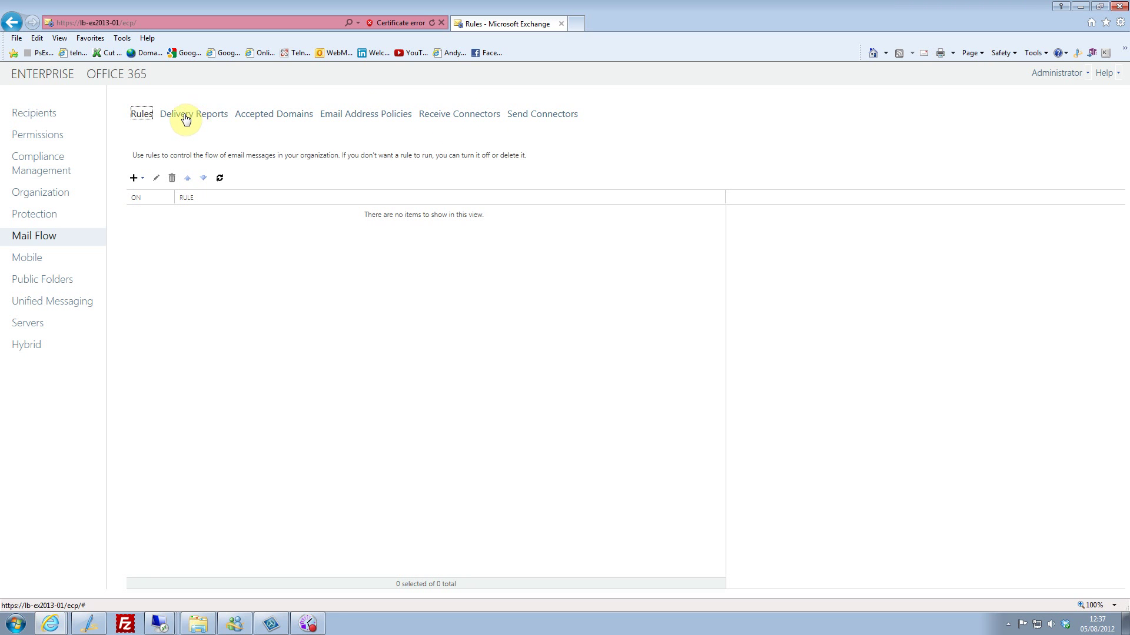
click(39, 260)
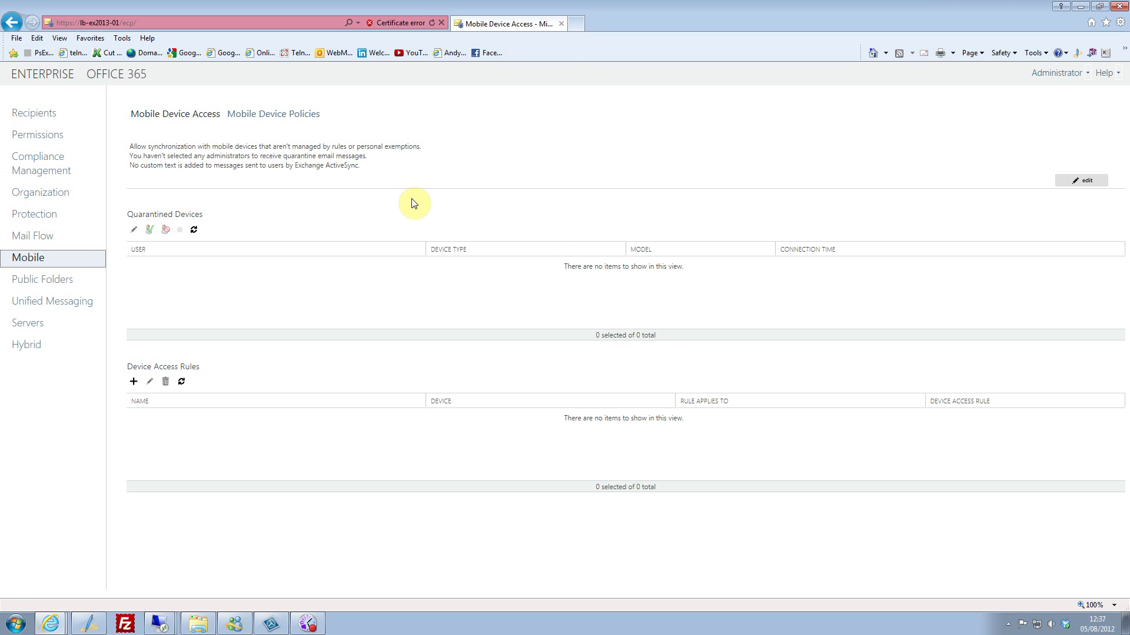
View the organization's public folders and open DefaultPF to check for child folders.
click(26, 282)
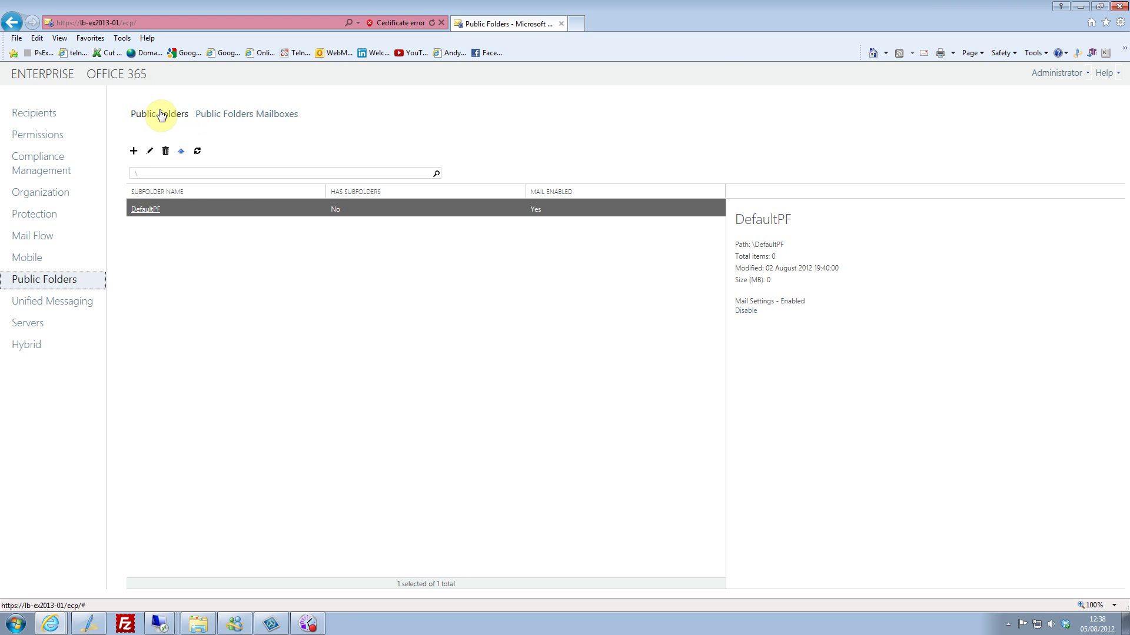
click(154, 211)
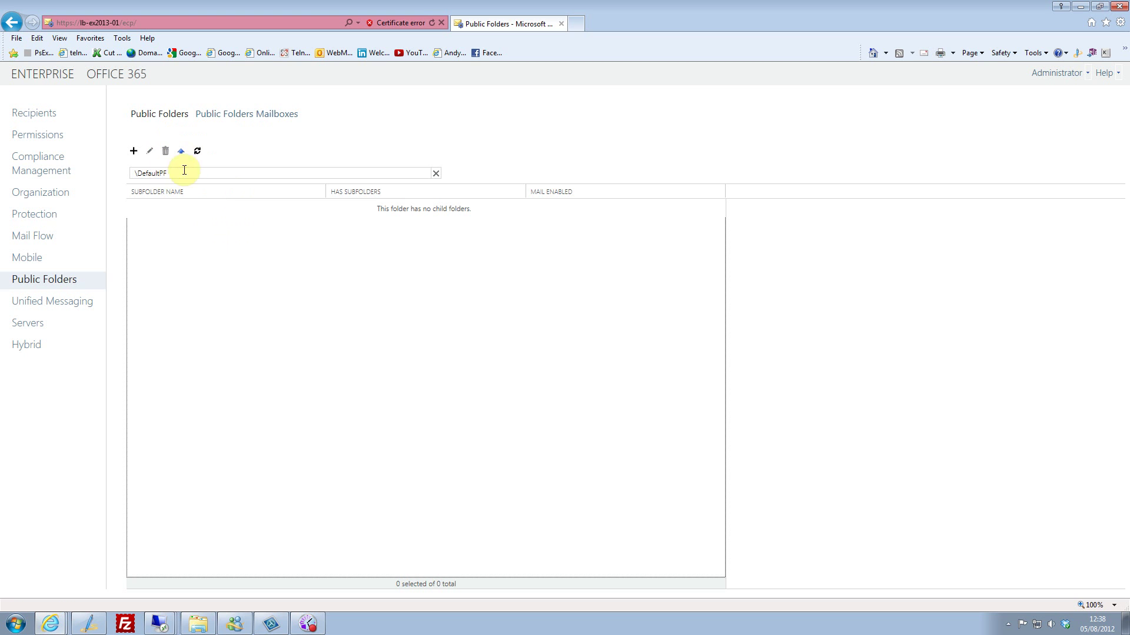
click(206, 277)
Examine the general properties and mailbox usage of the DefaultPF public folder mailbox, and close it without saving.
click(233, 111)
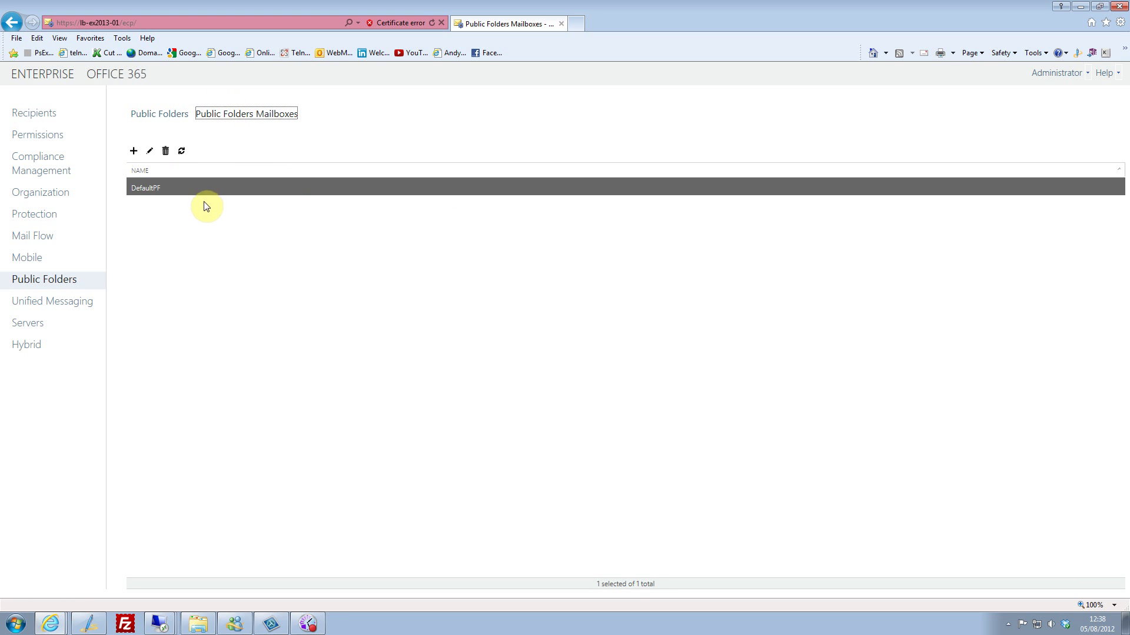
click(153, 189)
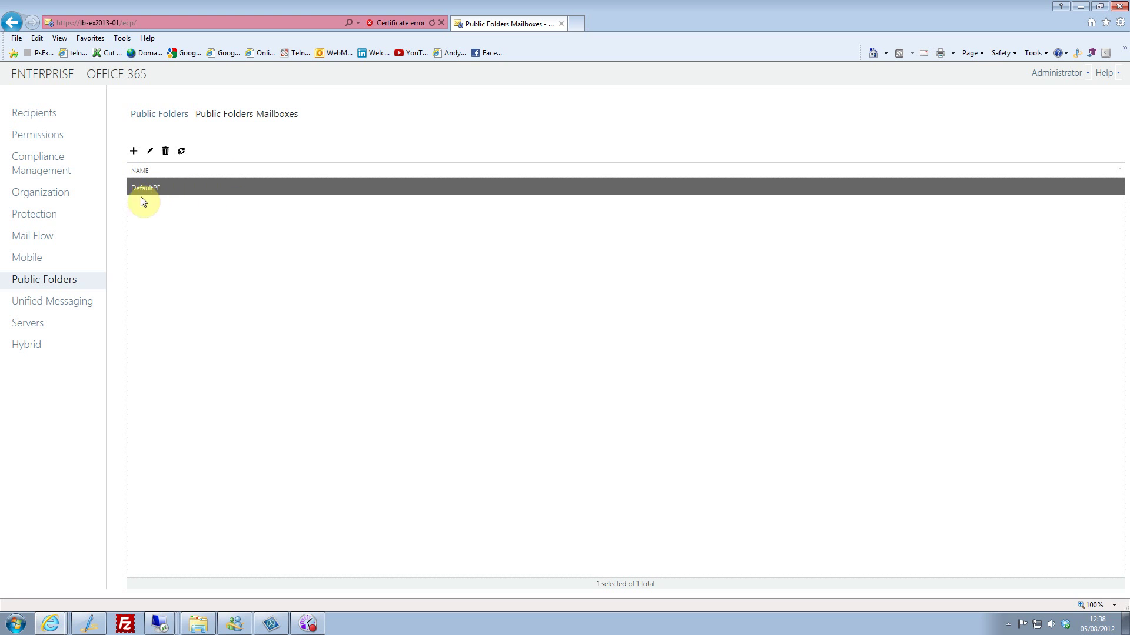
double_click(157, 189)
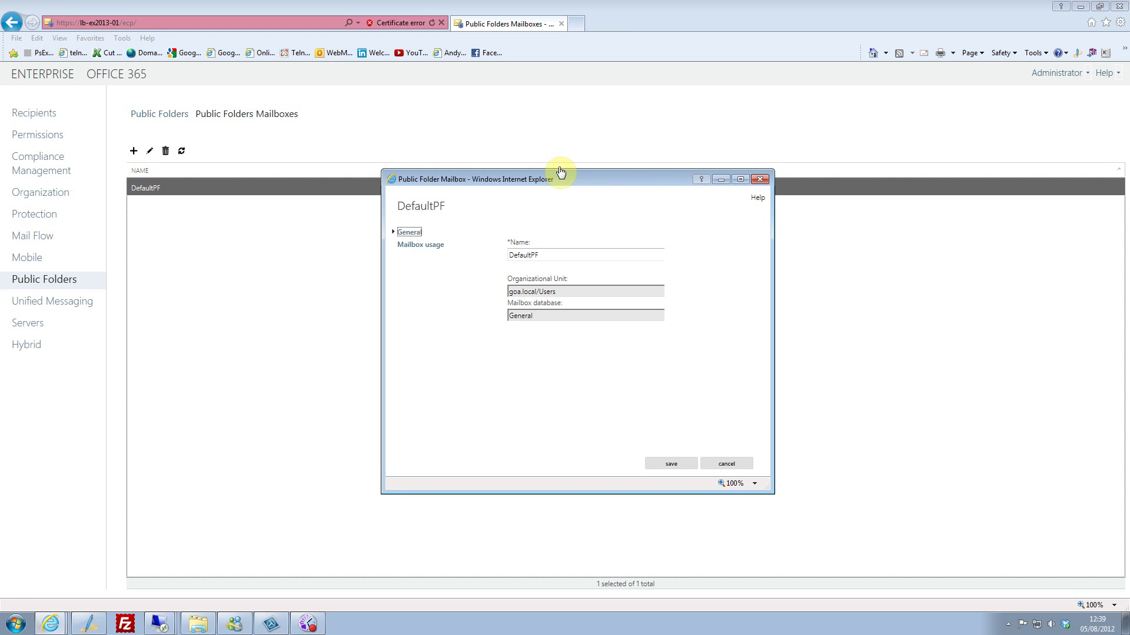
click(432, 244)
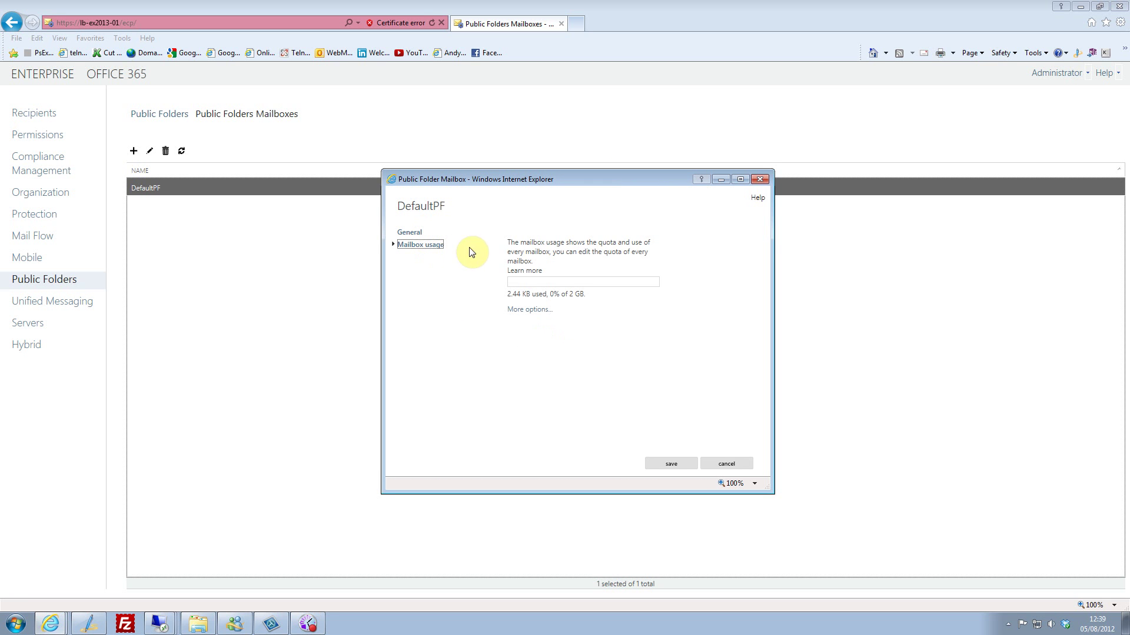
click(713, 462)
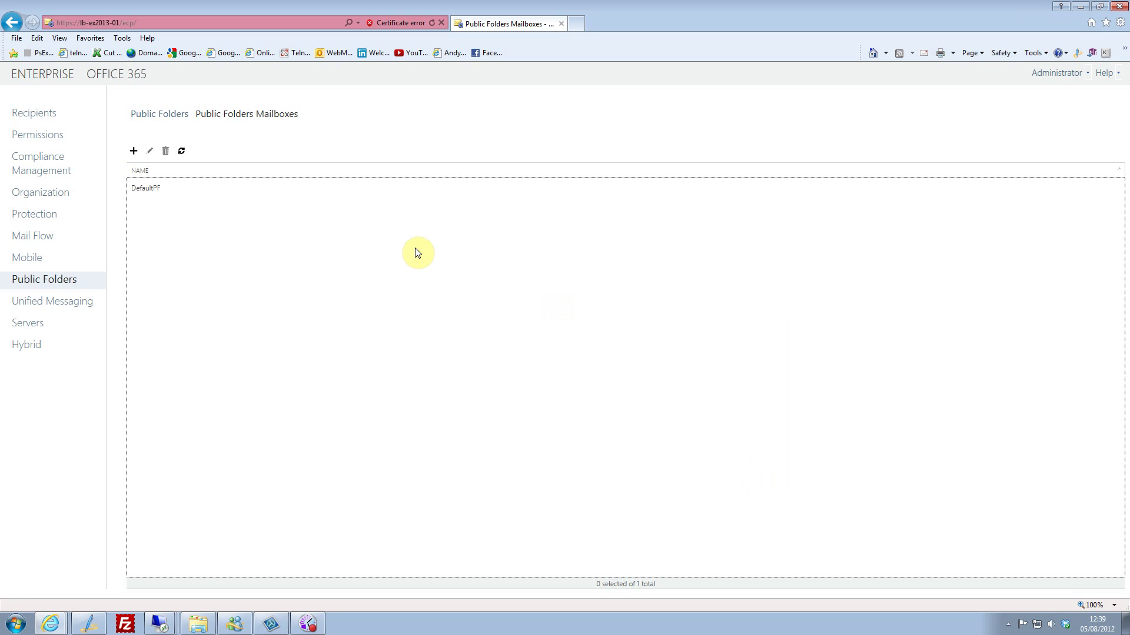
View the UM Dial Plans page and the details of the servers LB-EX2013-02 and LB-EX2013-01.
click(65, 304)
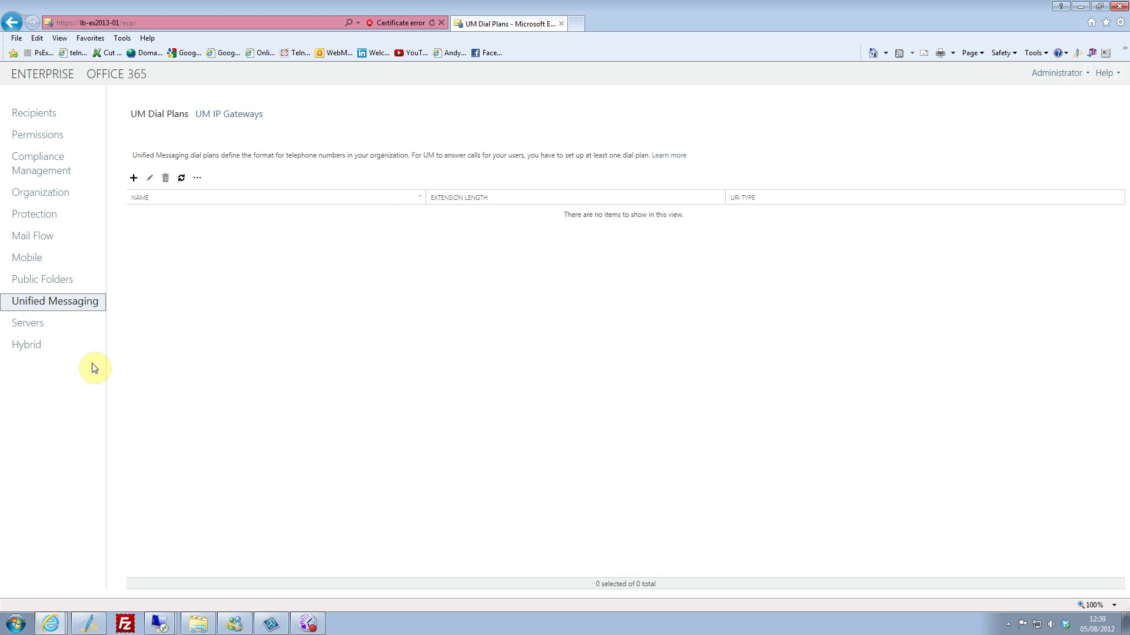
click(29, 323)
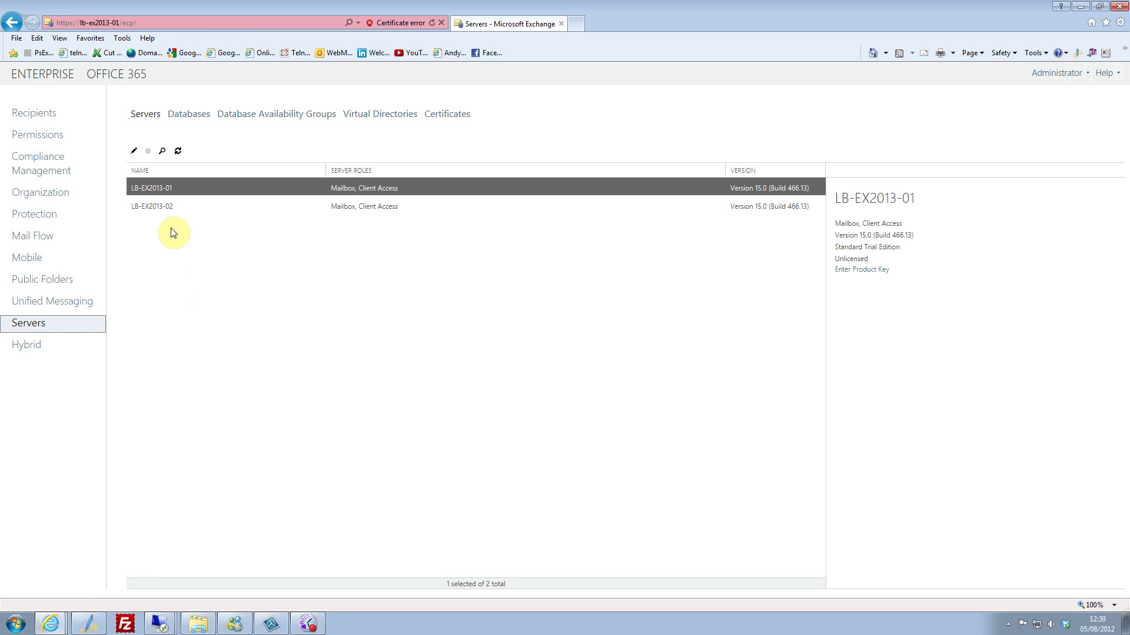
click(179, 207)
click(178, 193)
click(210, 266)
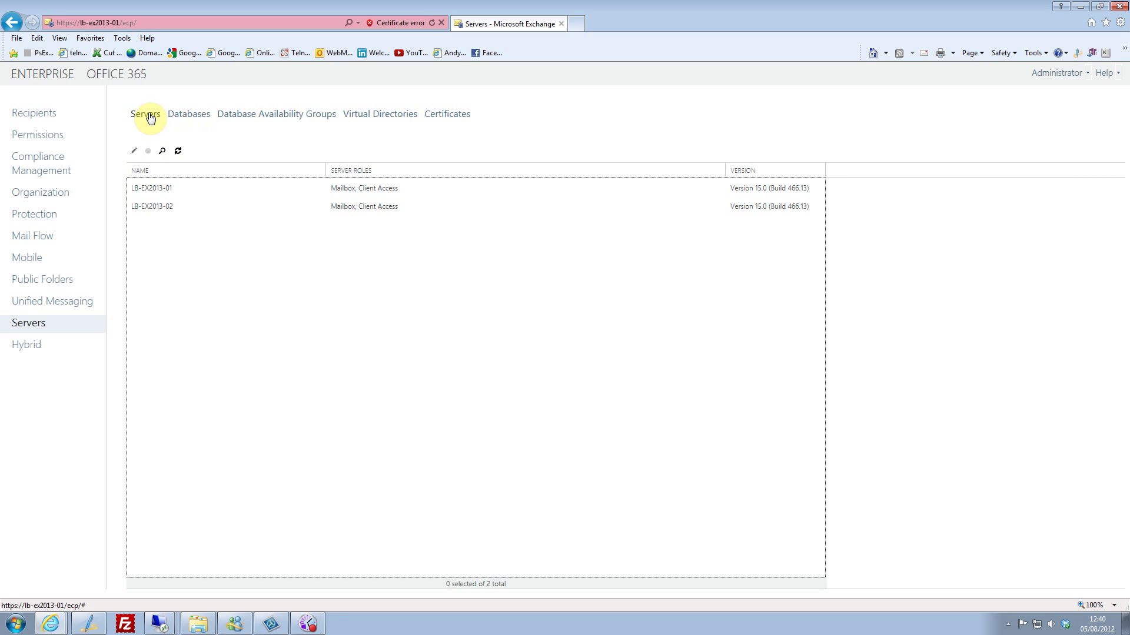
View the Databases, Virtual Directories and Certificates pages for the Exchange servers.
click(183, 114)
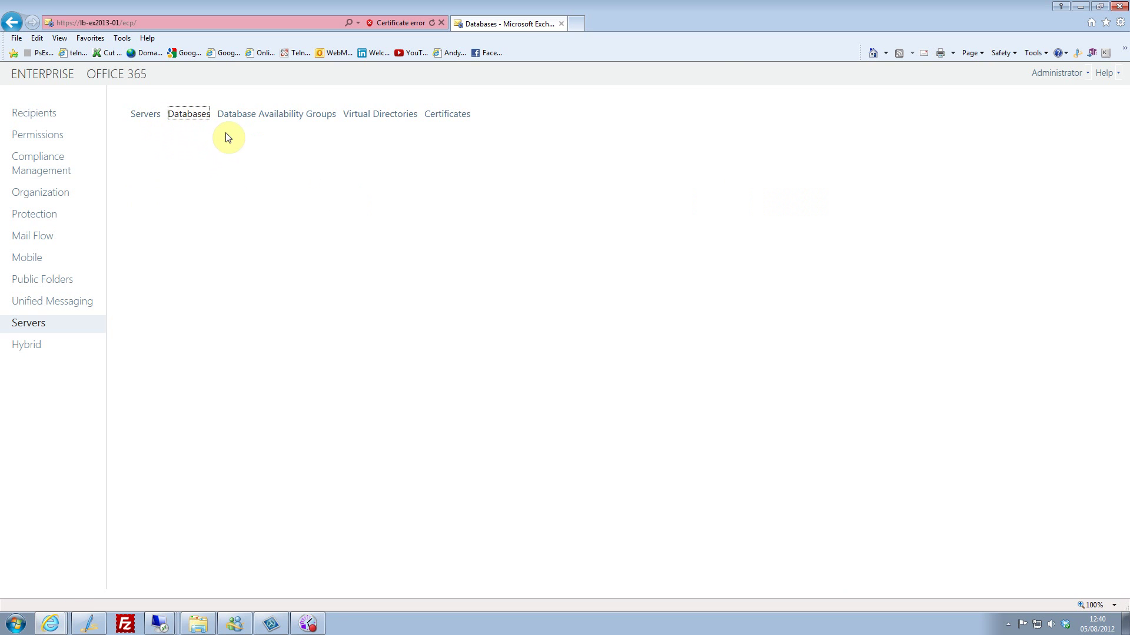
click(393, 114)
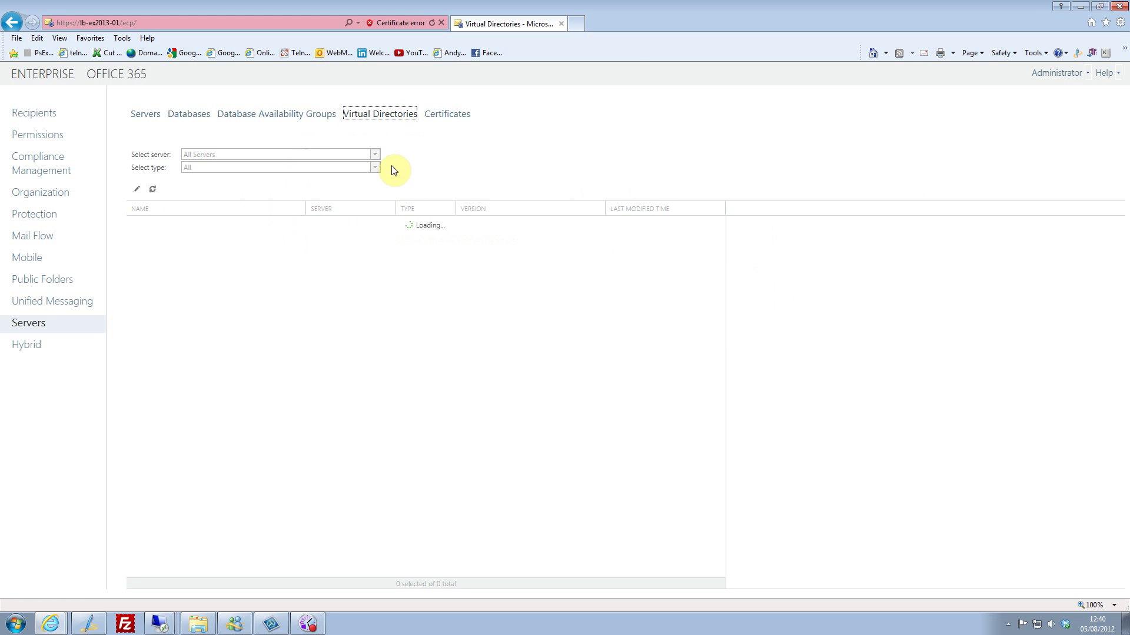
click(447, 113)
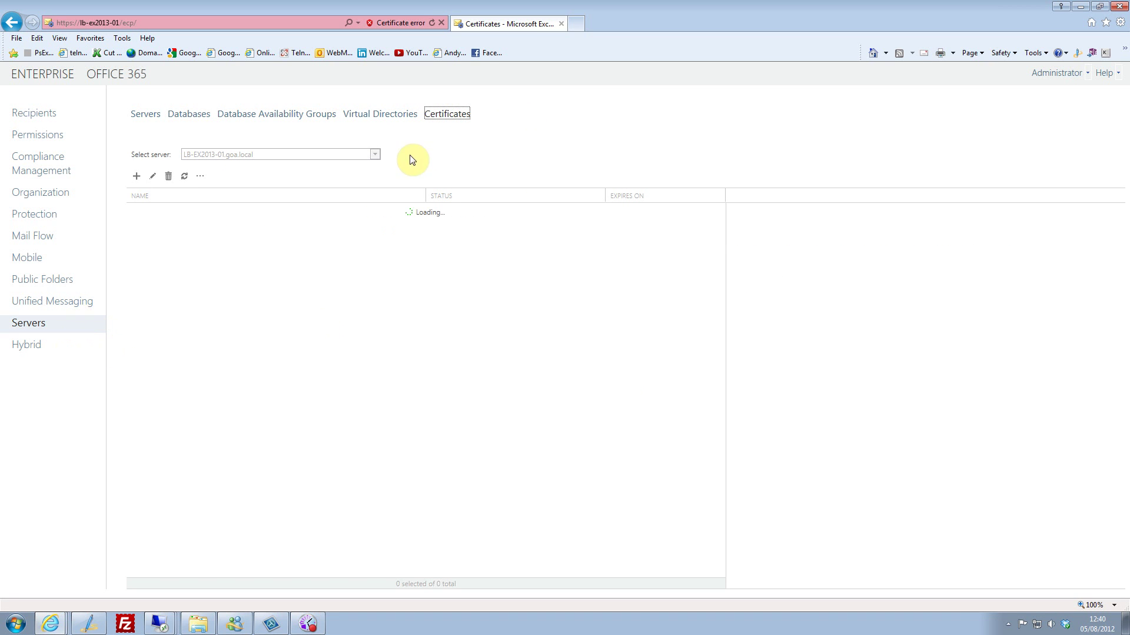
click(588, 129)
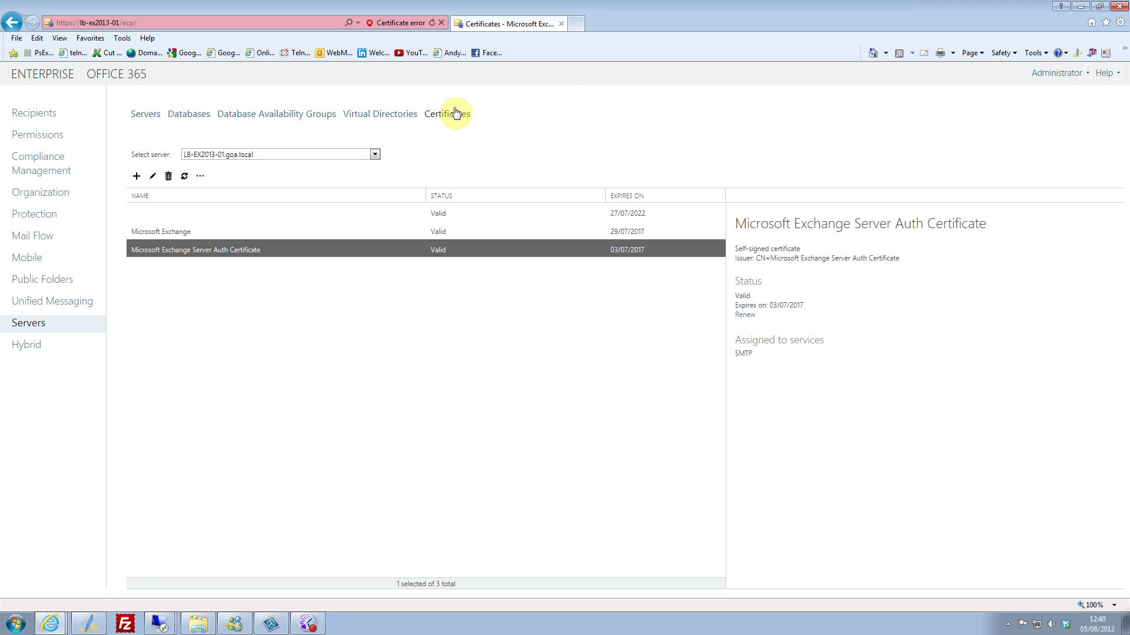
click(567, 126)
View the Hybrid setup page and return to the Mailboxes list under Recipients.
click(45, 346)
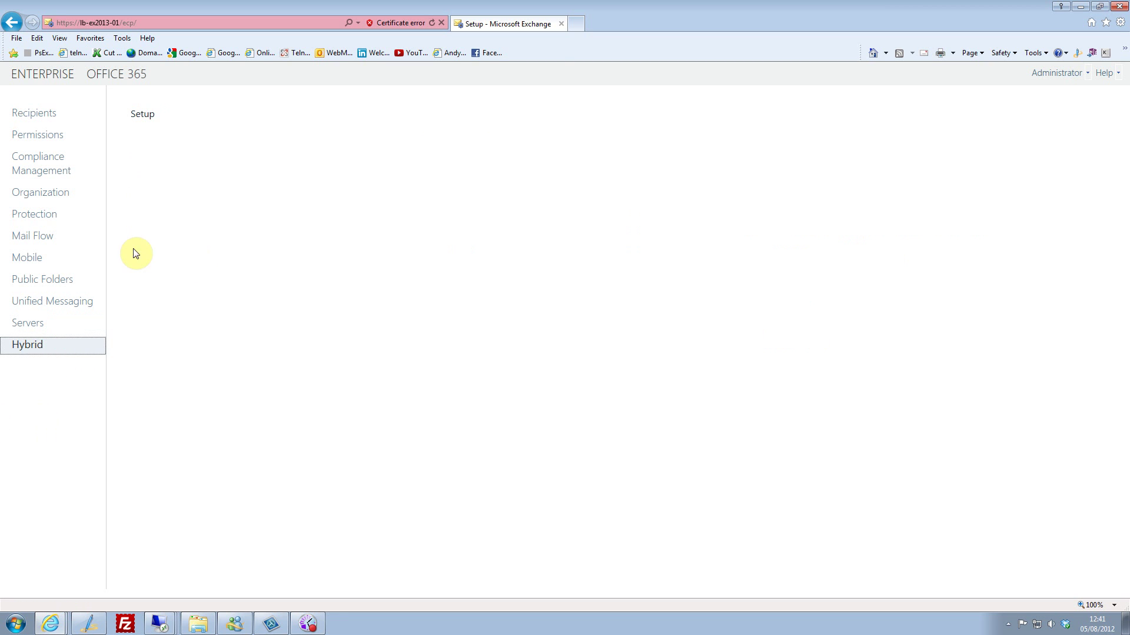
click(354, 355)
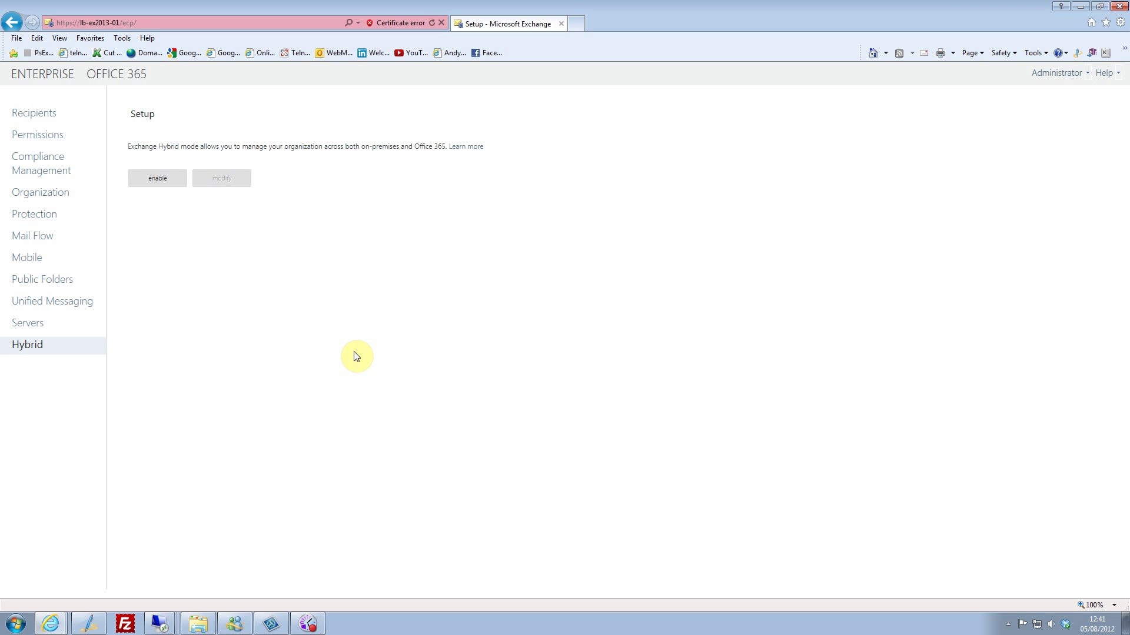
click(41, 113)
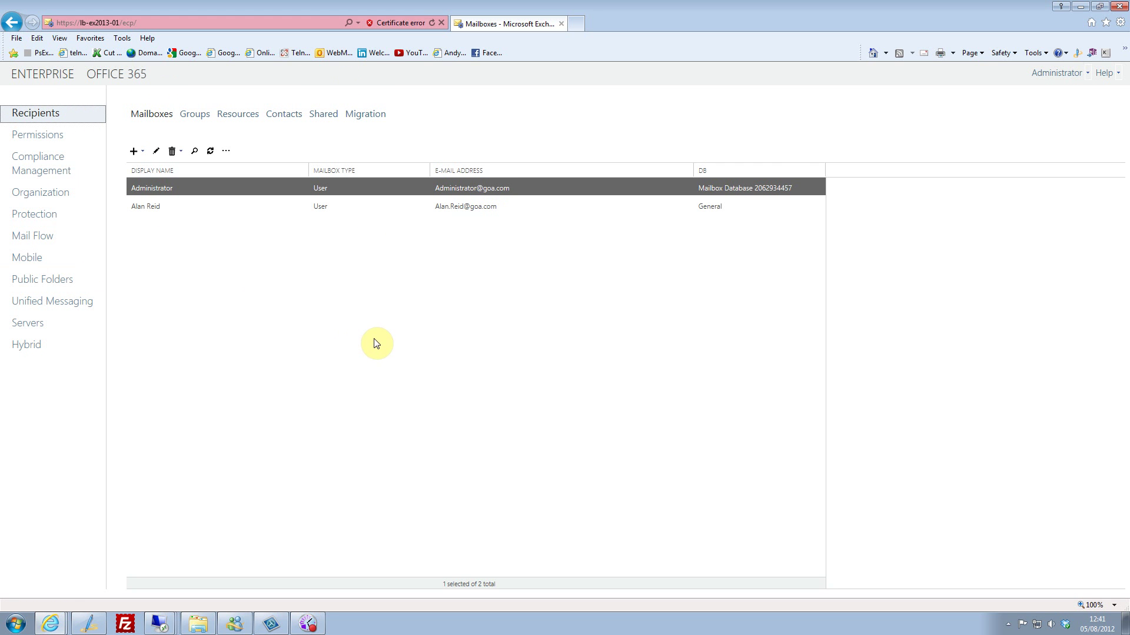
click(420, 333)
click(906, 261)
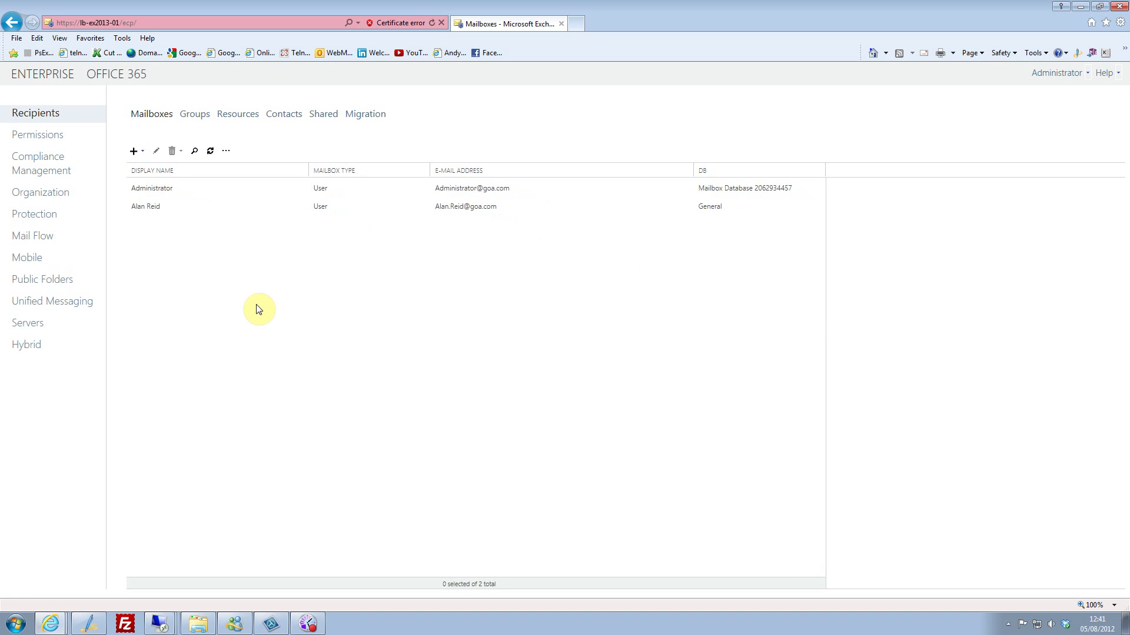
Return to the admin roles under Permissions and view the Organization Management role group's details.
click(18, 134)
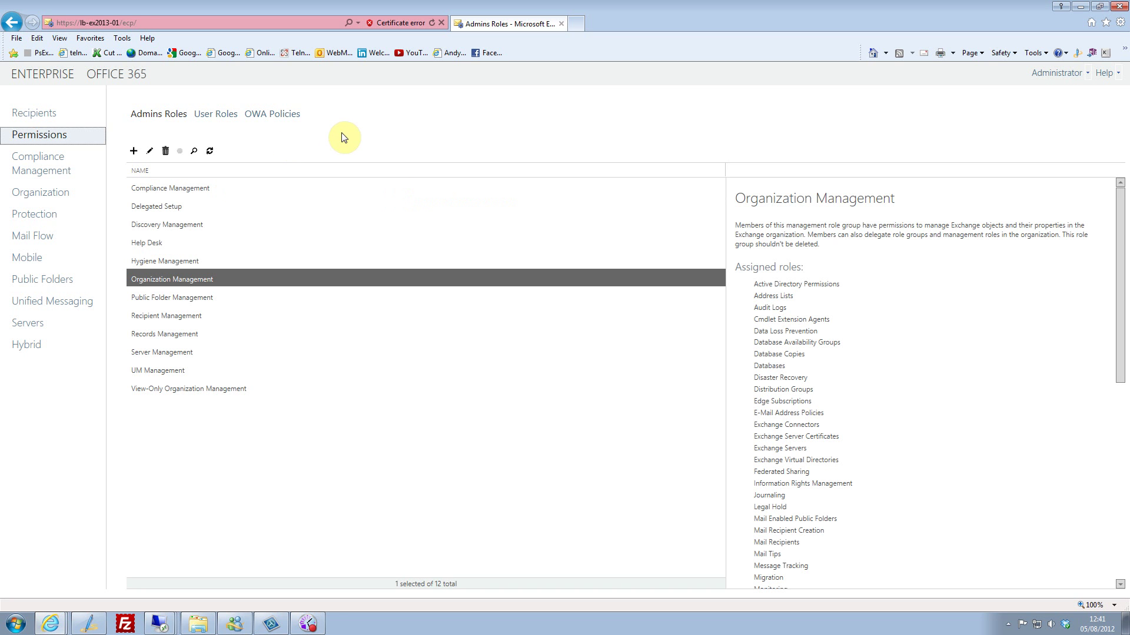
click(380, 123)
click(670, 126)
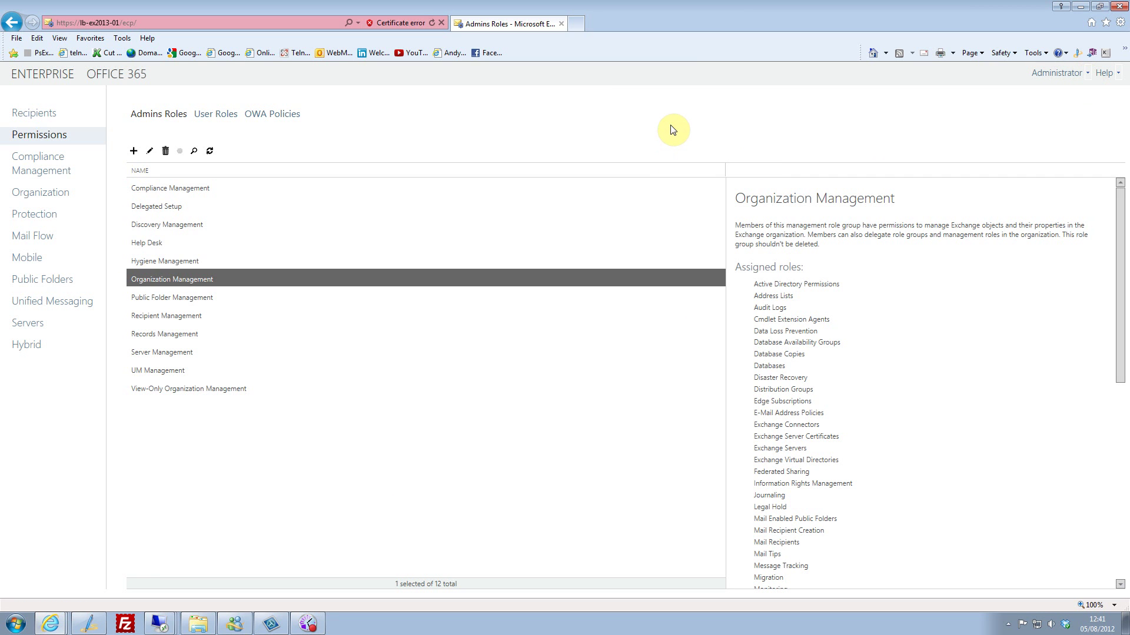